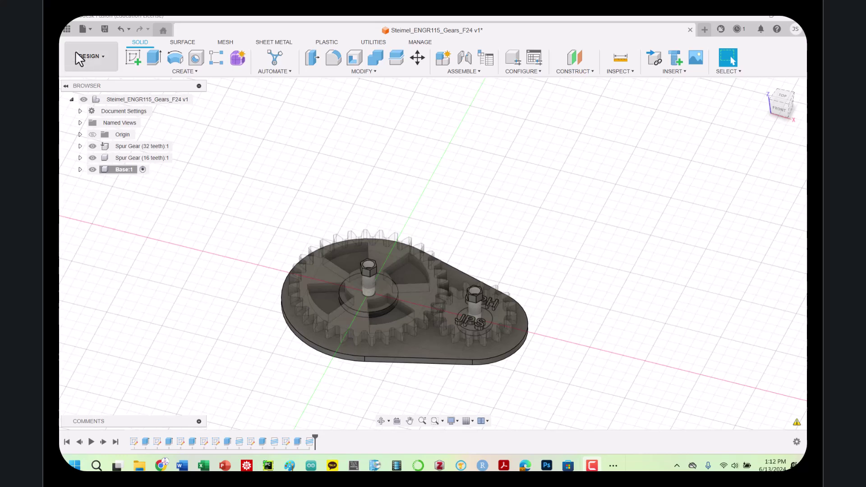
Window-select the whole gear-and-base assembly
{"action": "scroll", "coordinate": [429, 299], "scroll_direction": "up", "scroll_amount": 4}
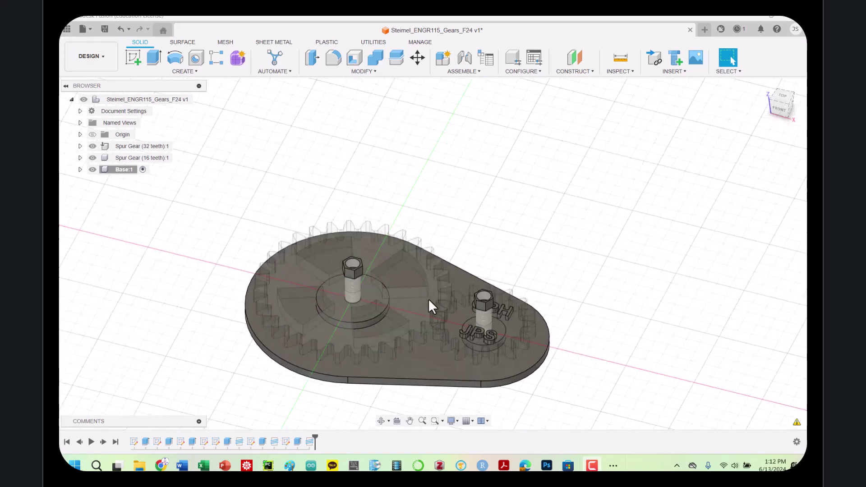
{"action": "scroll", "coordinate": [429, 300], "scroll_direction": "down", "scroll_amount": 4}
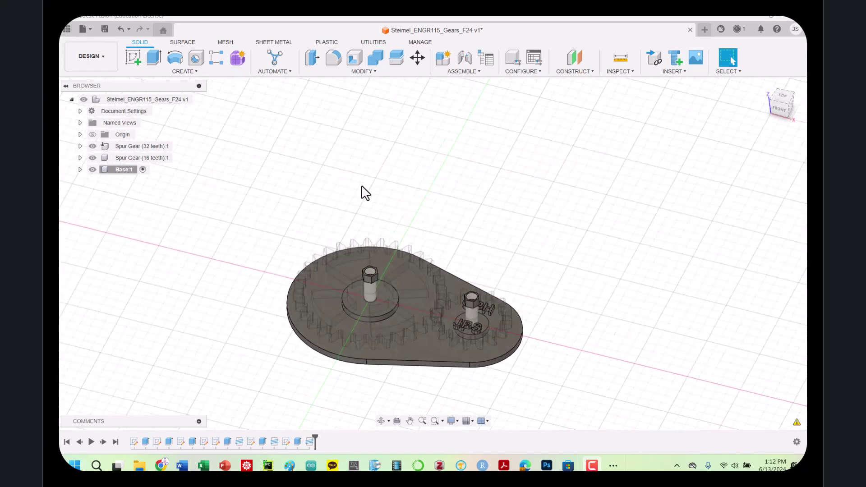
{"action": "left_click_drag", "start_coordinate": [225, 176], "coordinate": [582, 379]}
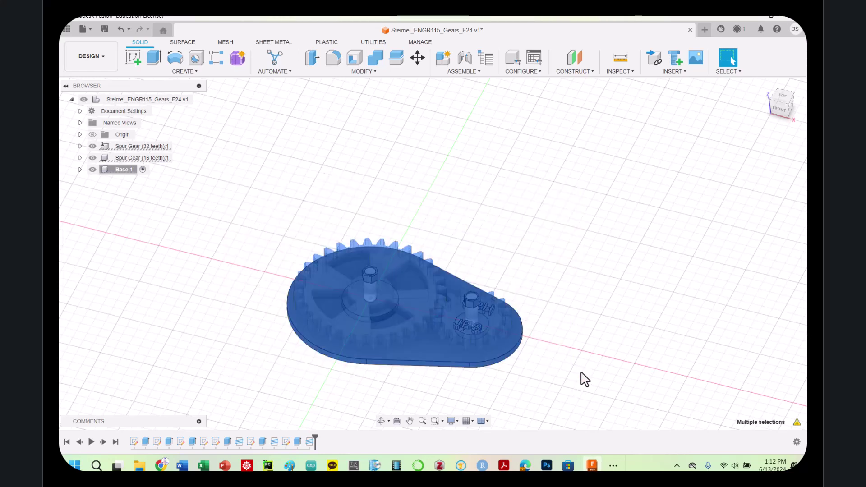
Export the selected assembly as an STL Files (*.stl) file into Downloads
{"action": "left_click", "coordinate": [84, 28]}
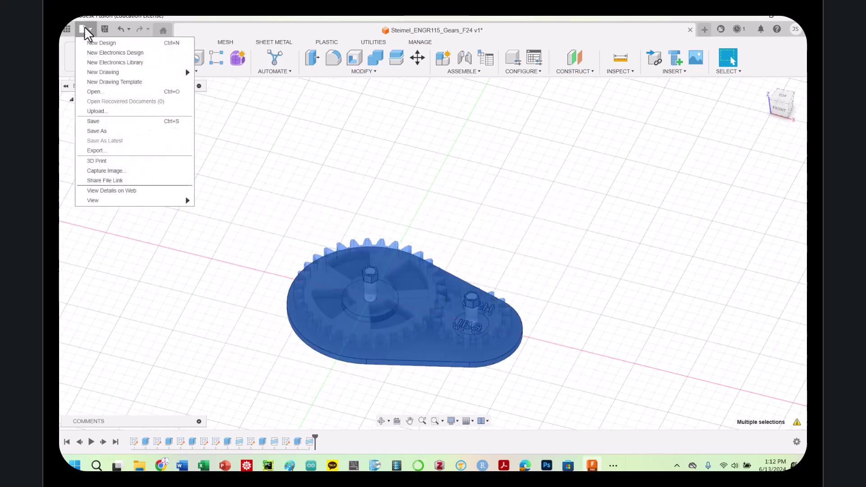
{"action": "left_click", "coordinate": [97, 153]}
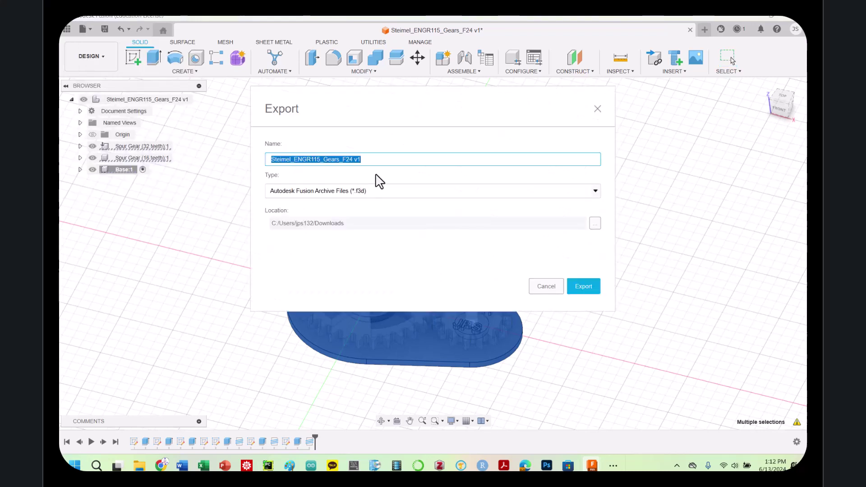
{"action": "left_click", "coordinate": [371, 195]}
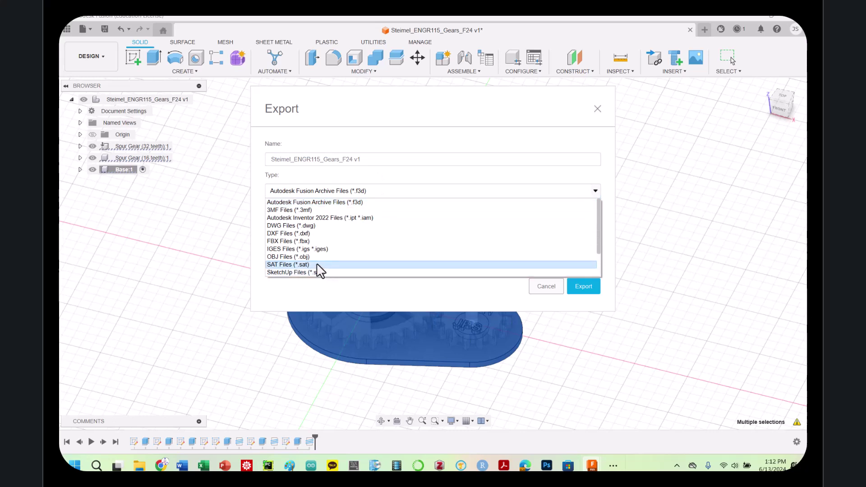
{"action": "scroll", "coordinate": [315, 269], "scroll_direction": "down", "scroll_amount": 2}
{"action": "left_click", "coordinate": [298, 266]}
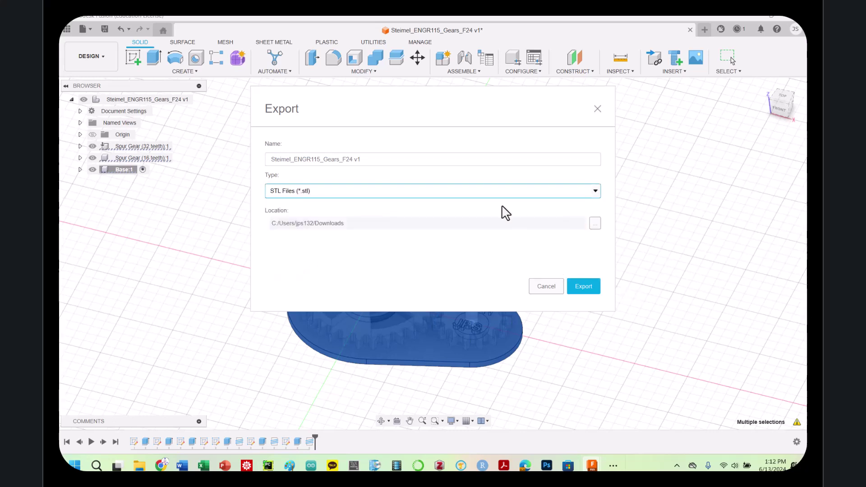
{"action": "left_click", "coordinate": [578, 287]}
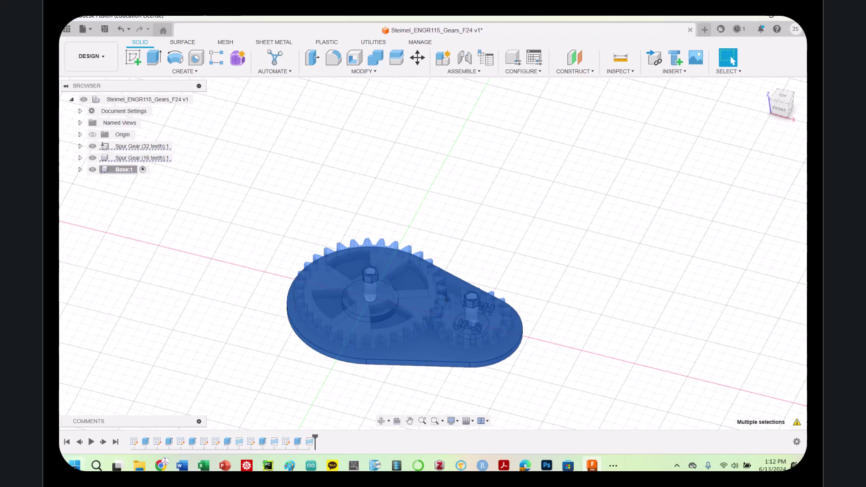
Search Windows for 'ul' and launch UltiMaker Cura 5.7.1
{"action": "left_click", "coordinate": [96, 466]}
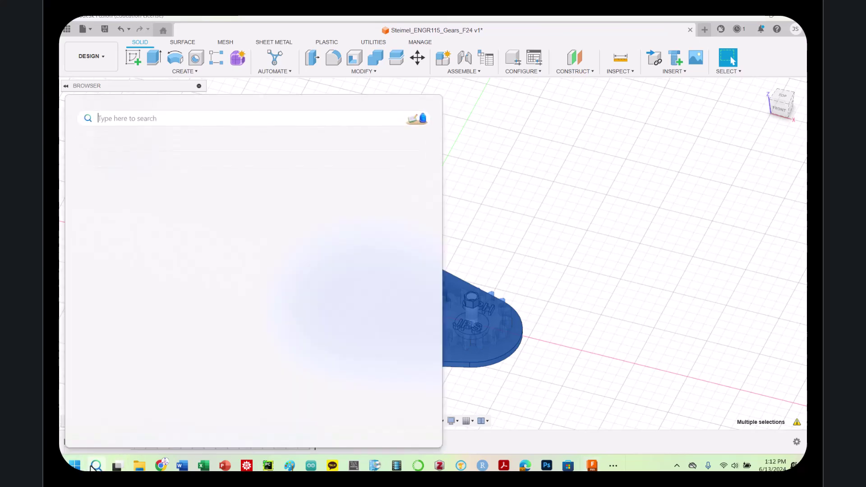
{"action": "type", "text": "ul"}
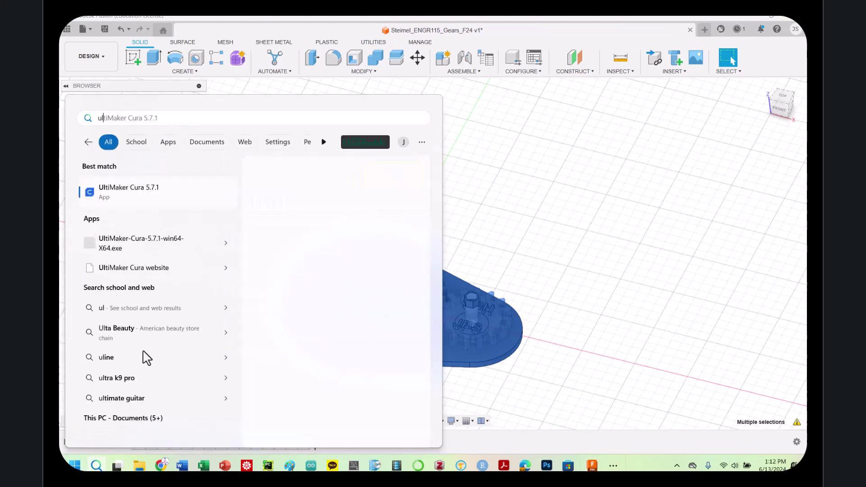
{"action": "left_click", "coordinate": [134, 192]}
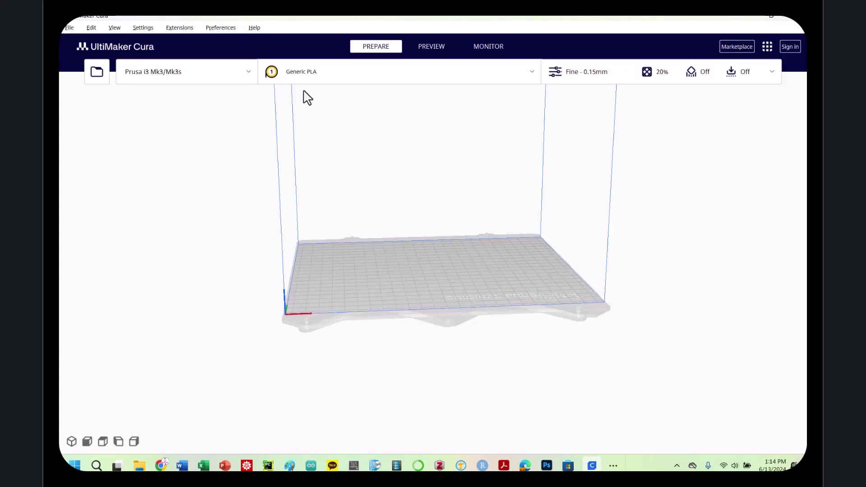
{"action": "left_click", "coordinate": [190, 80]}
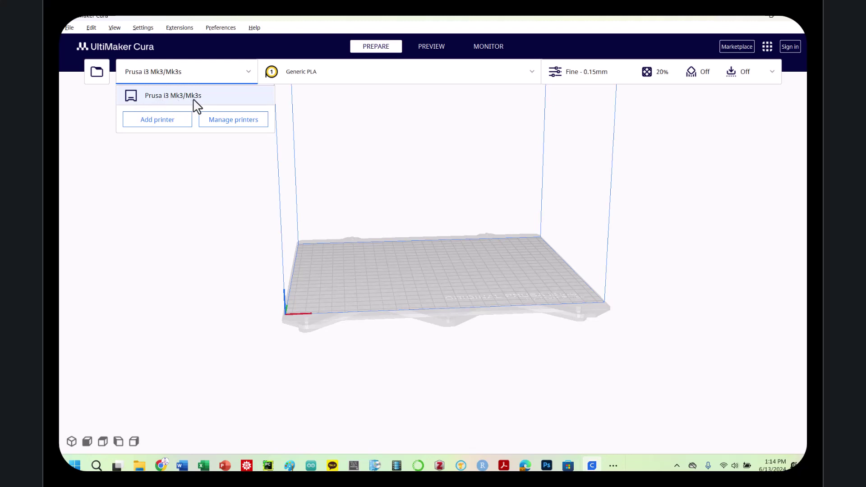
{"action": "left_click", "coordinate": [316, 79]}
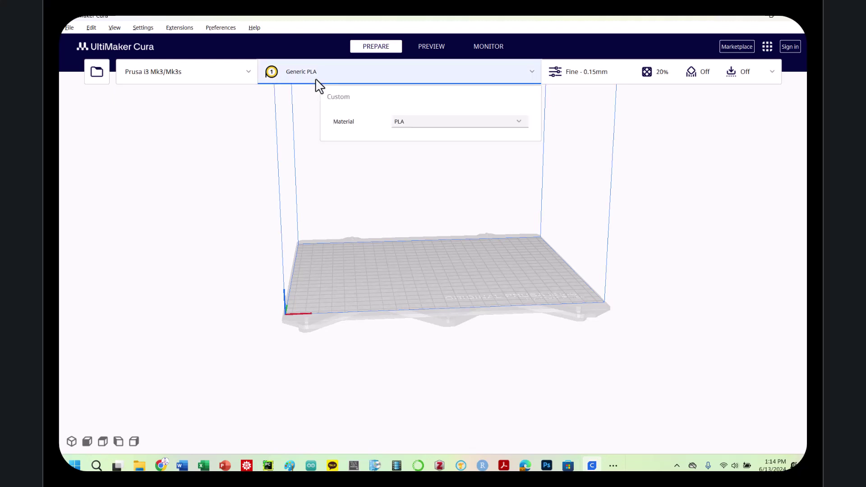
{"action": "left_click", "coordinate": [408, 125]}
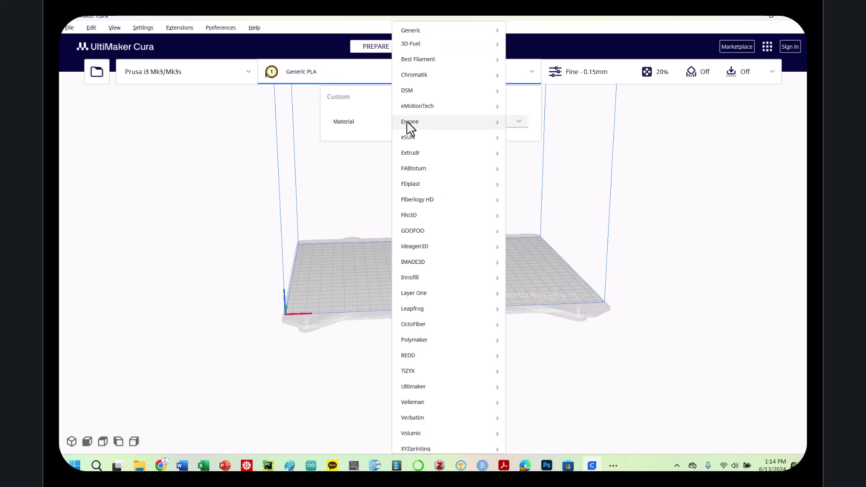
{"action": "left_click", "coordinate": [743, 153]}
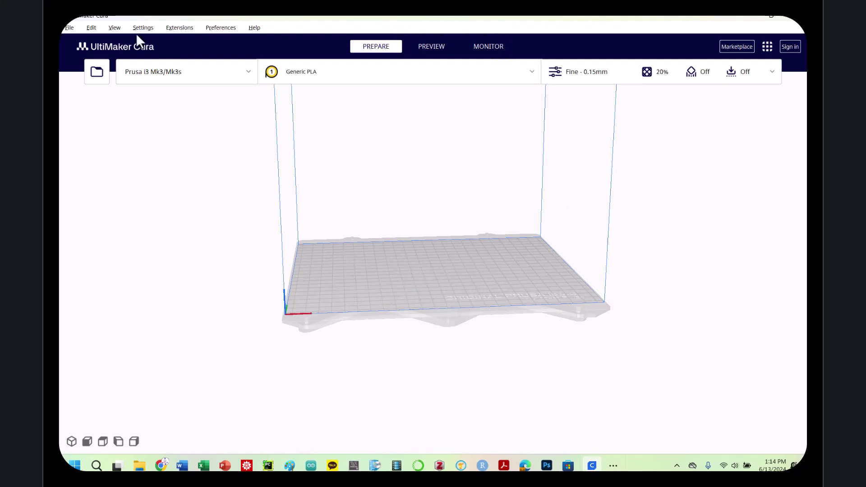
Open the exported gears STL from the Downloads folder onto the build plate
{"action": "left_click", "coordinate": [69, 27]}
{"action": "left_click", "coordinate": [74, 56]}
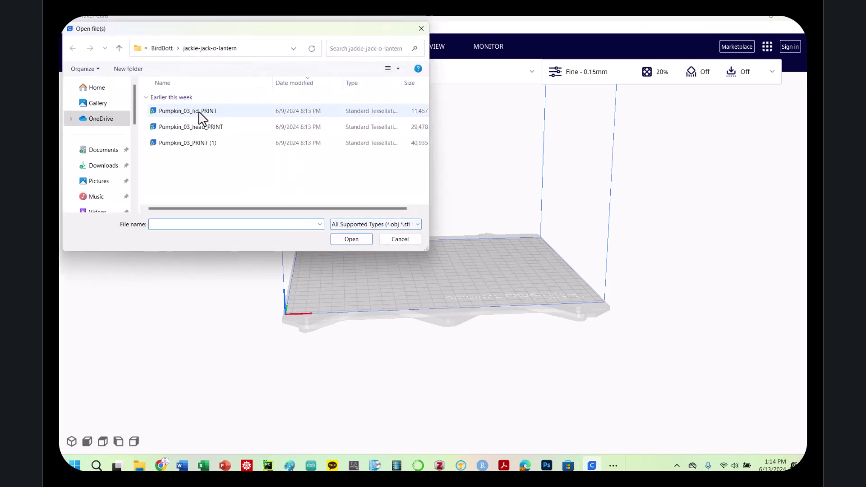
{"action": "scroll", "coordinate": [97, 138], "scroll_direction": "down", "scroll_amount": 1}
{"action": "left_click", "coordinate": [97, 133]}
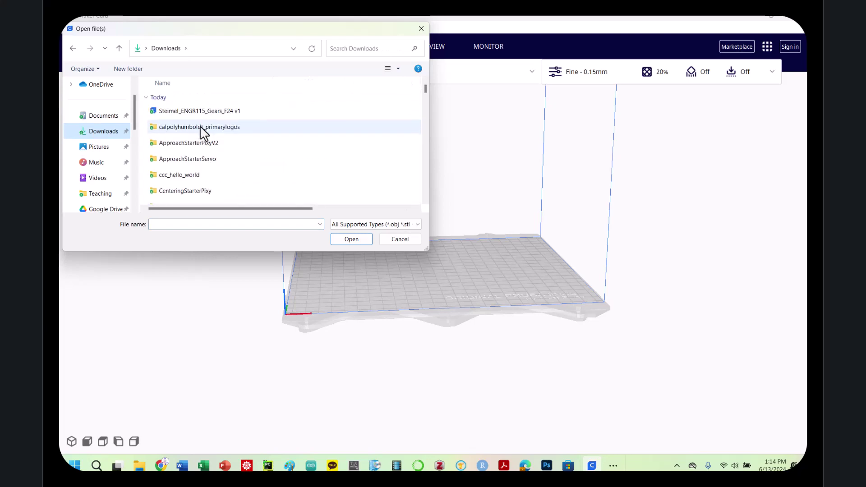
{"action": "double_click", "coordinate": [199, 111]}
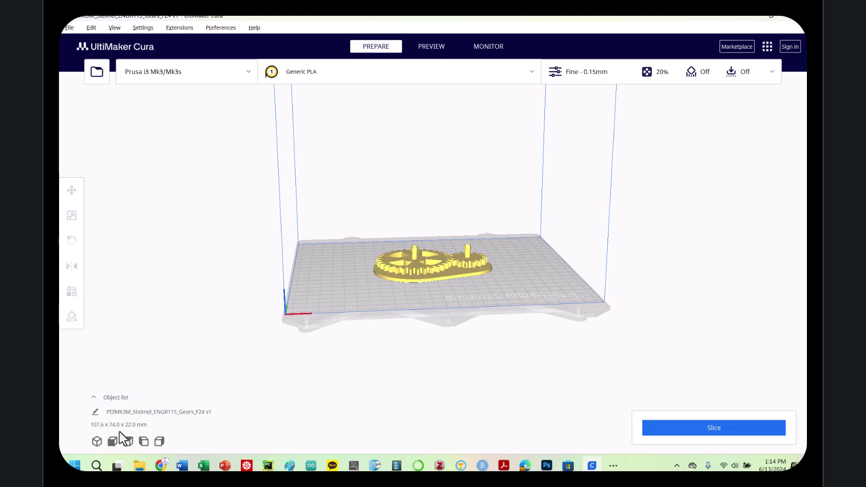
Inspect the 107.6 x 74.0 x 22.0 mm model in top and default 3D views
{"action": "left_click", "coordinate": [128, 441]}
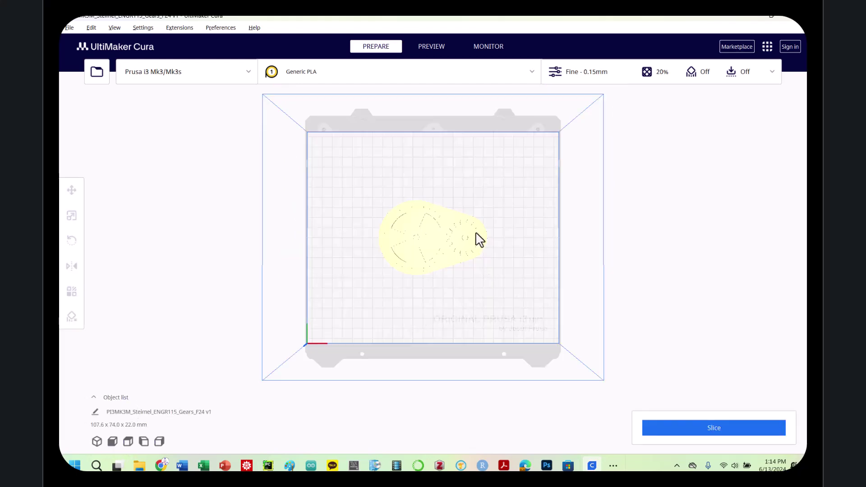
{"action": "scroll", "coordinate": [477, 239], "scroll_direction": "up", "scroll_amount": 8}
{"action": "scroll", "coordinate": [479, 239], "scroll_direction": "up", "scroll_amount": 5}
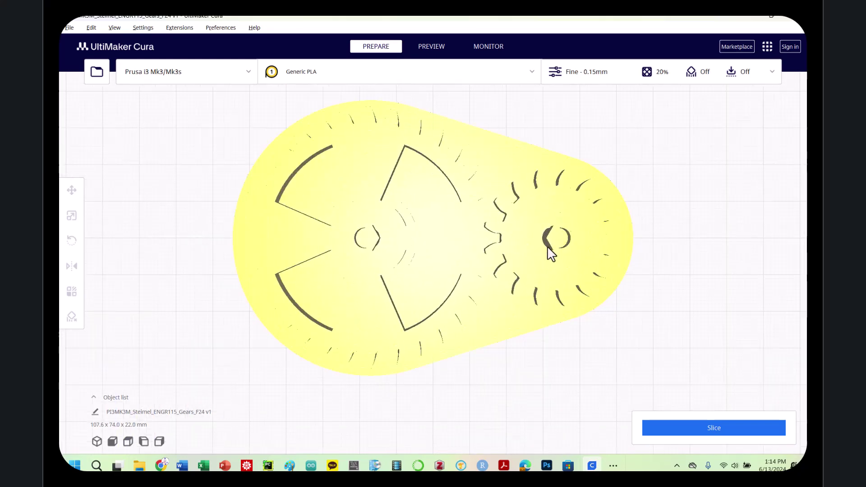
{"action": "scroll", "coordinate": [545, 256], "scroll_direction": "down", "scroll_amount": 10}
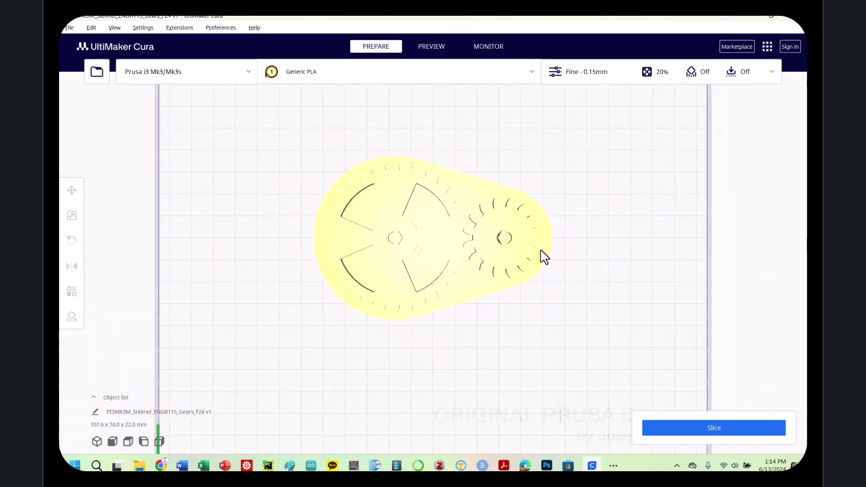
{"action": "left_click", "coordinate": [97, 443]}
{"action": "scroll", "coordinate": [441, 284], "scroll_direction": "up", "scroll_amount": 10}
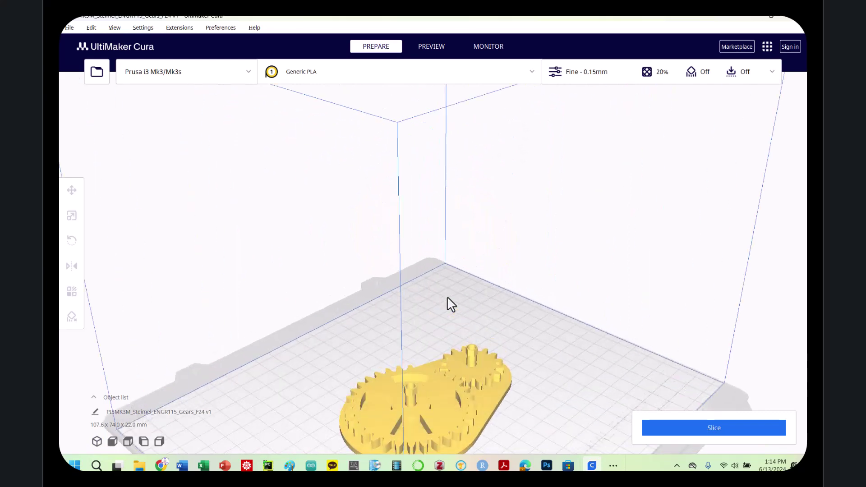
{"action": "scroll", "coordinate": [477, 386], "scroll_direction": "down", "scroll_amount": 5}
{"action": "scroll", "coordinate": [475, 365], "scroll_direction": "up", "scroll_amount": 8}
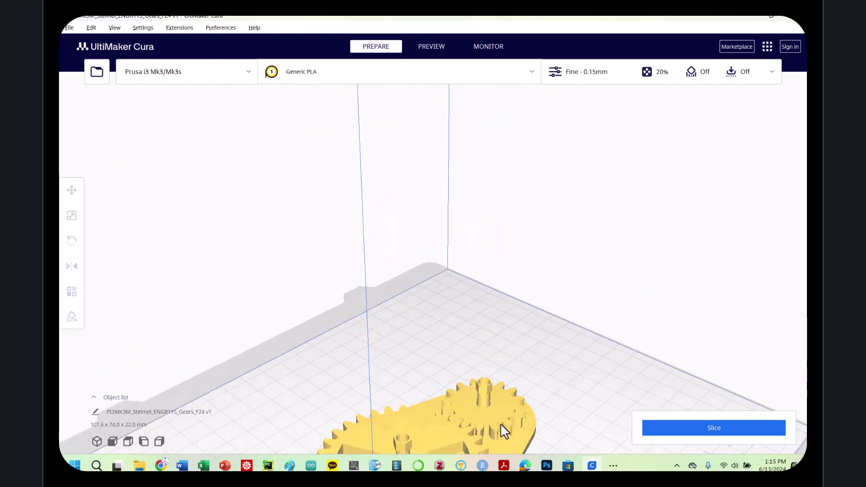
{"action": "scroll", "coordinate": [491, 418], "scroll_direction": "down", "scroll_amount": 10}
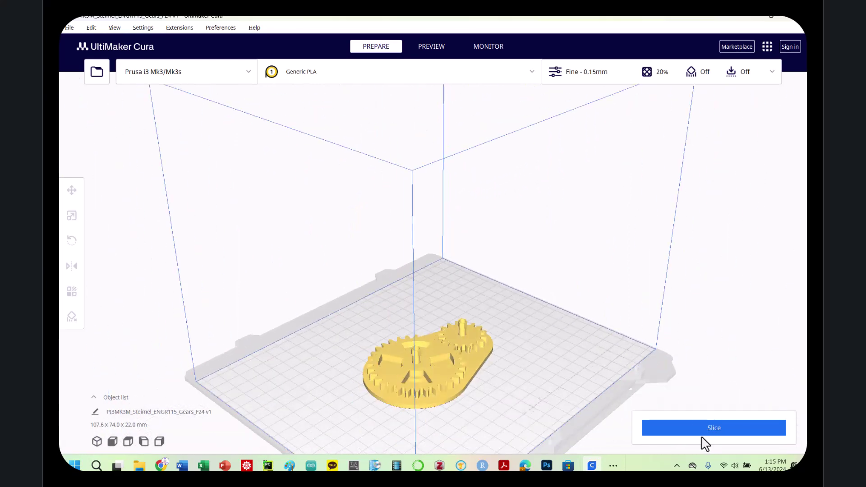
Keep Fine 0.15mm, 20% infill, no support or adhesion; estimate is 3h39m and 27 g
{"action": "left_click", "coordinate": [703, 429]}
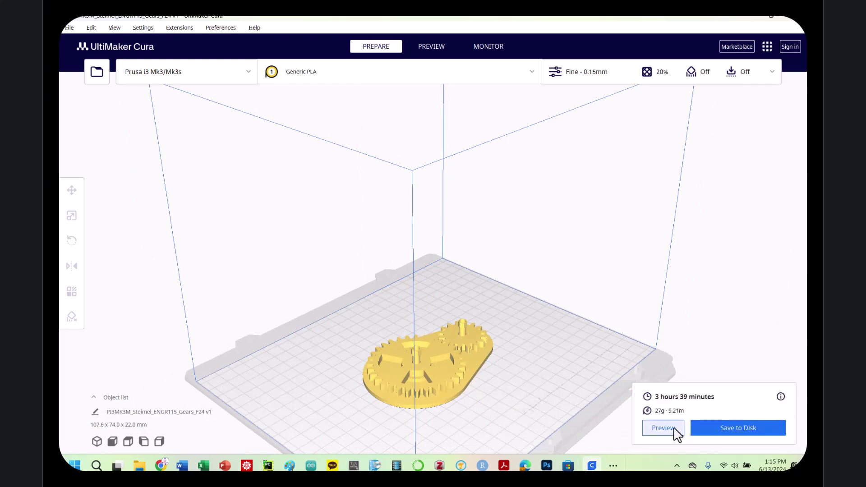
{"action": "scroll", "coordinate": [383, 354], "scroll_direction": "up", "scroll_amount": 5}
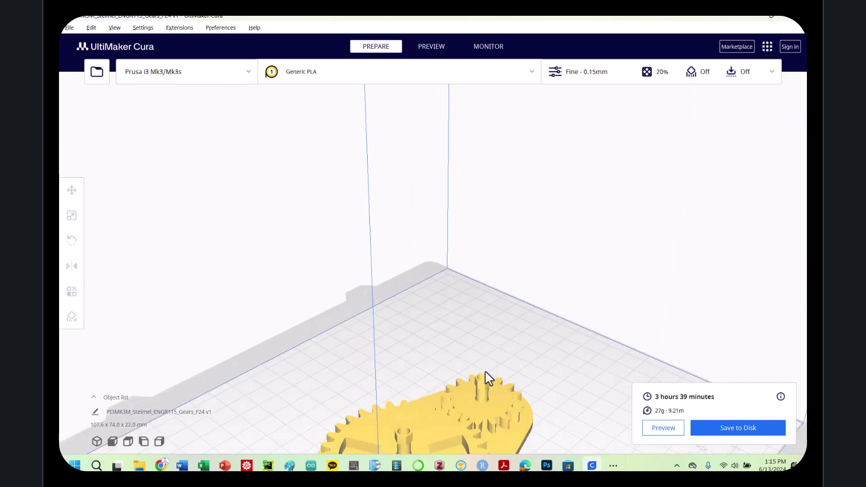
{"action": "scroll", "coordinate": [444, 409], "scroll_direction": "down", "scroll_amount": 5}
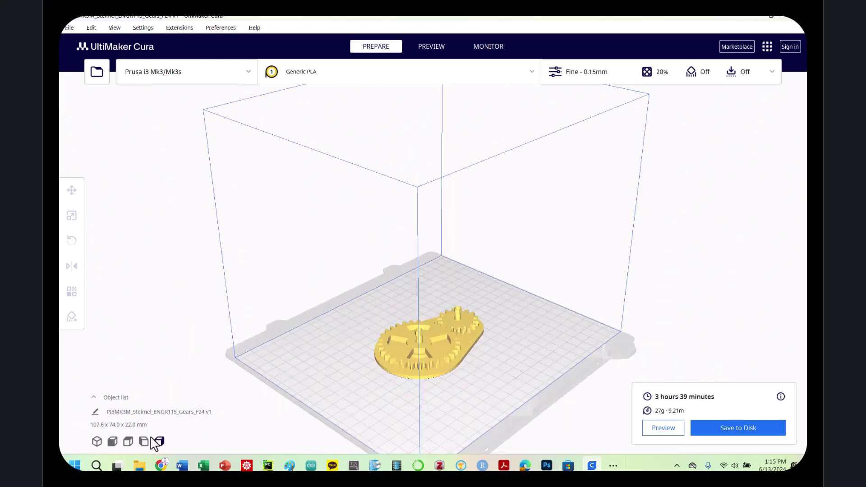
{"action": "left_click", "coordinate": [128, 441]}
{"action": "scroll", "coordinate": [446, 264], "scroll_direction": "up", "scroll_amount": 8}
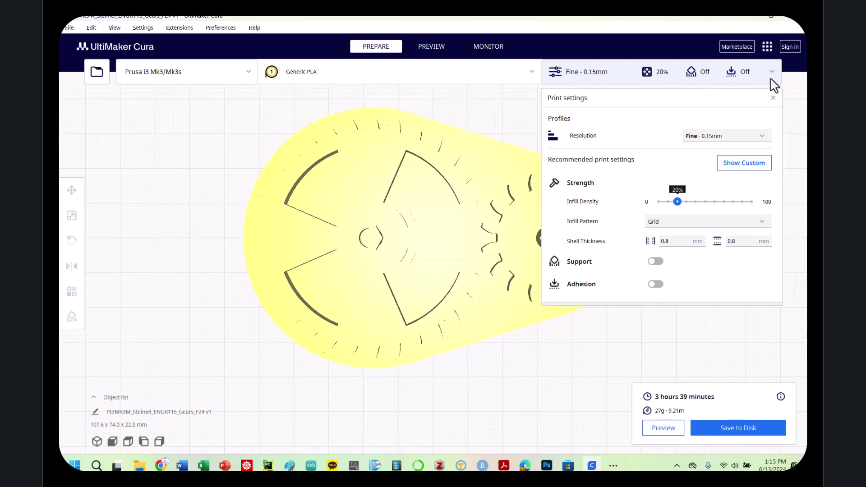
{"action": "left_click", "coordinate": [767, 98]}
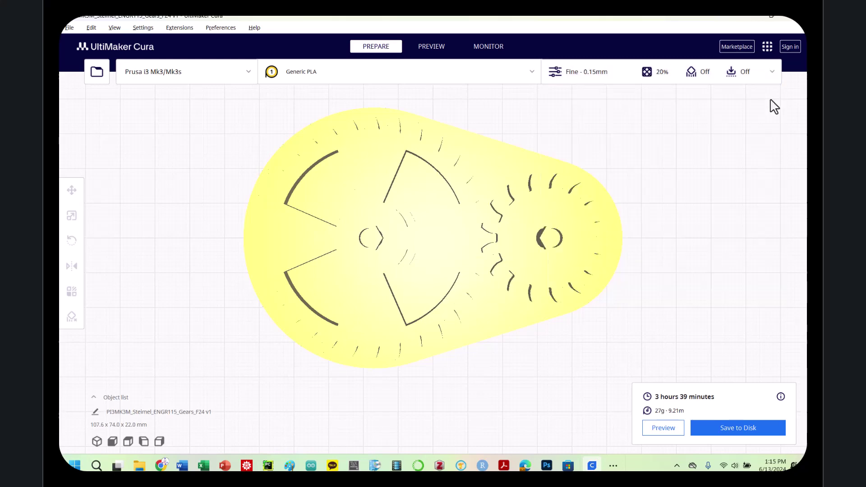
{"action": "scroll", "coordinate": [428, 253], "scroll_direction": "up", "scroll_amount": 5}
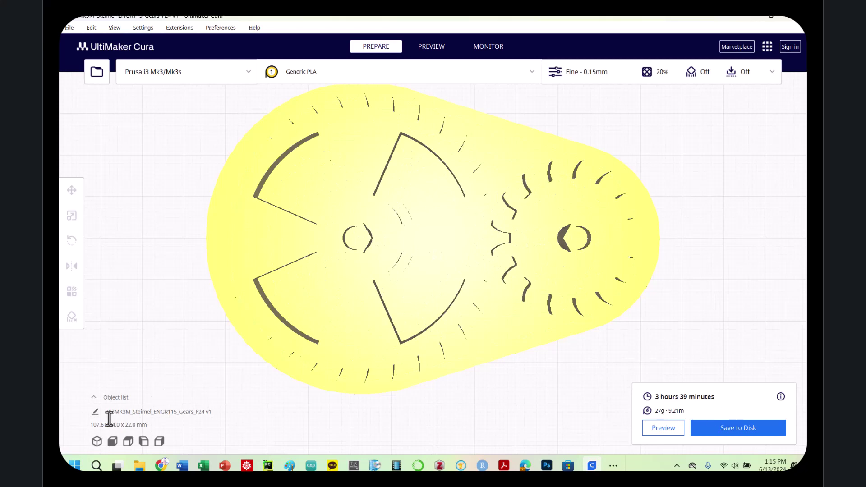
{"action": "left_click", "coordinate": [96, 442]}
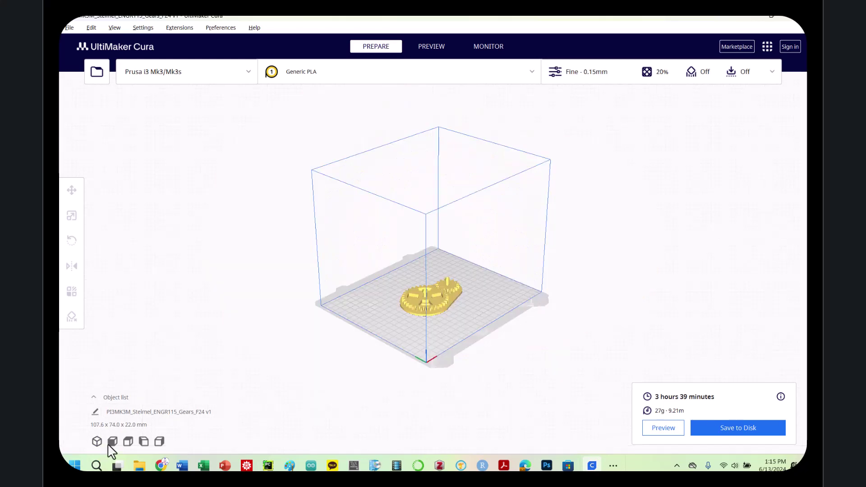
{"action": "left_click", "coordinate": [727, 431]}
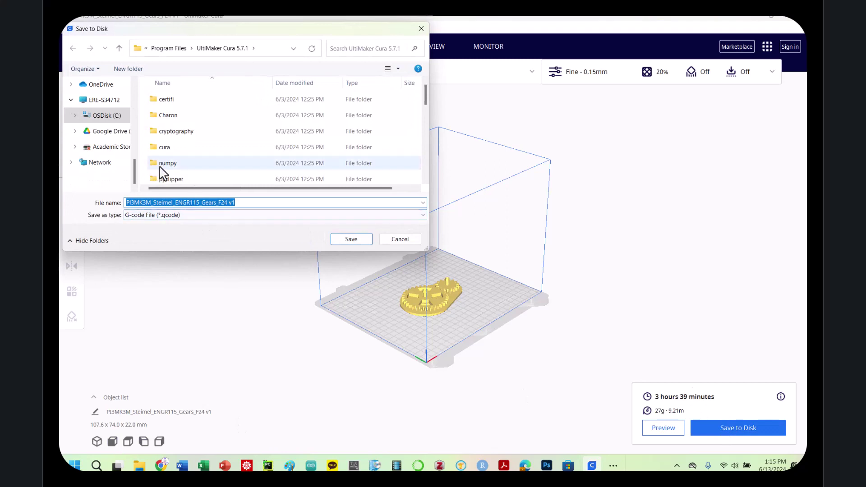
{"action": "left_click", "coordinate": [400, 239]}
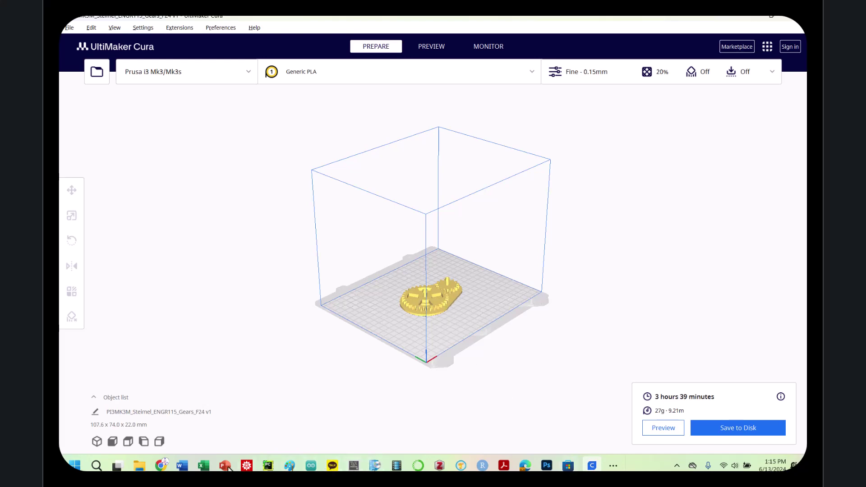
Switch to Fusion and tilt the assembly from a top view to an angled view
{"action": "left_click", "coordinate": [612, 466]}
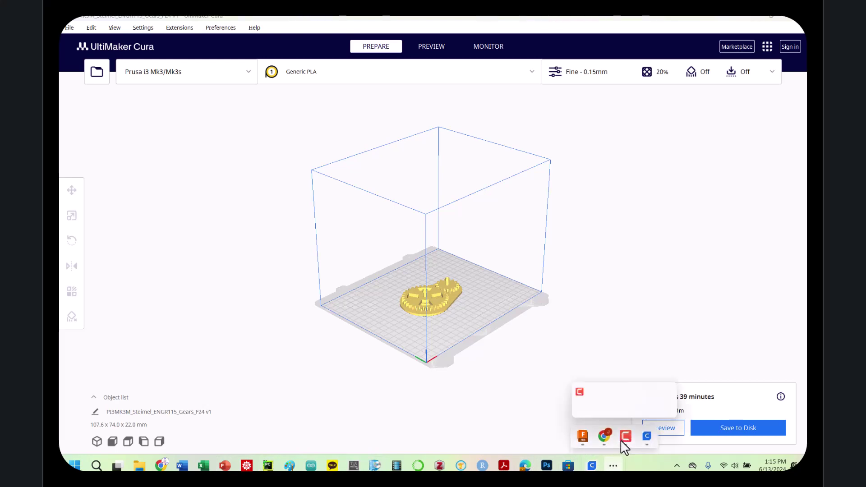
{"action": "left_click", "coordinate": [581, 436]}
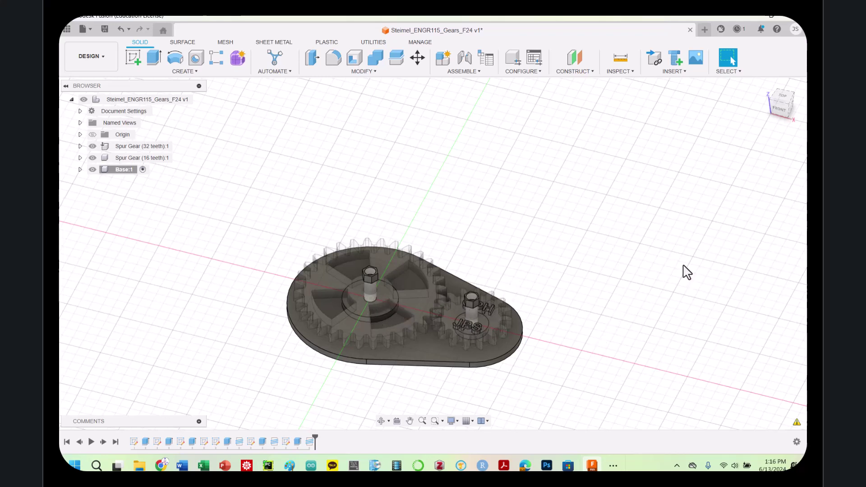
{"action": "left_click", "coordinate": [779, 94]}
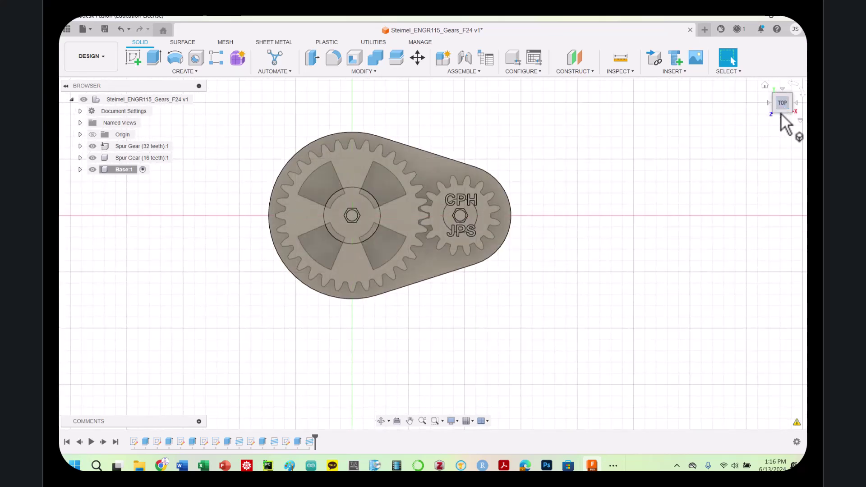
{"action": "left_click_drag", "start_coordinate": [778, 110], "coordinate": [725, 177]}
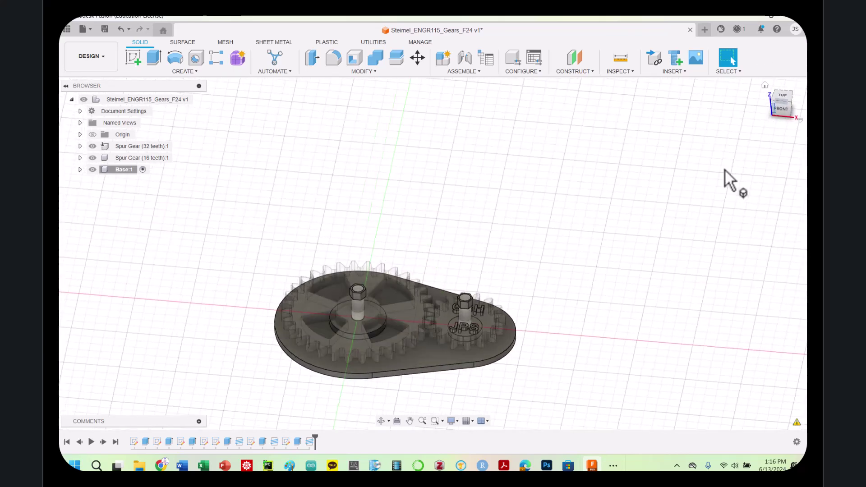
Toggle visibility of both spur gears and the base, then select the small gear's top face
{"action": "left_click", "coordinate": [92, 146]}
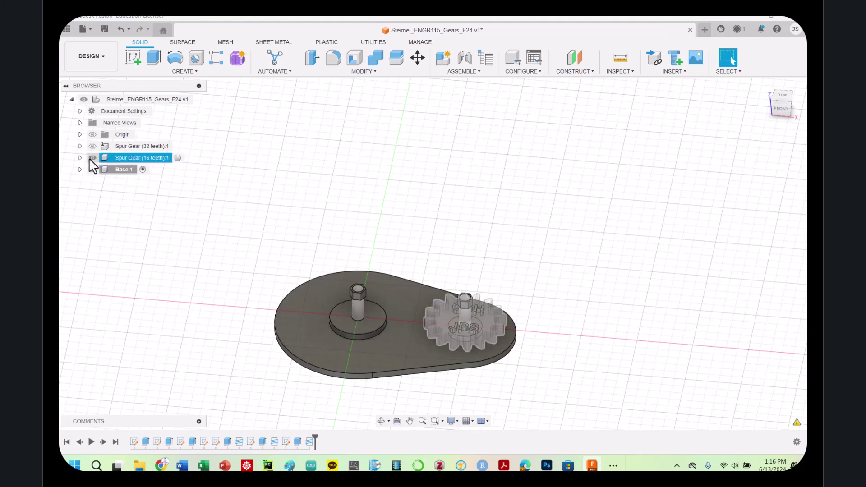
{"action": "left_click", "coordinate": [92, 157]}
{"action": "left_click", "coordinate": [95, 172]}
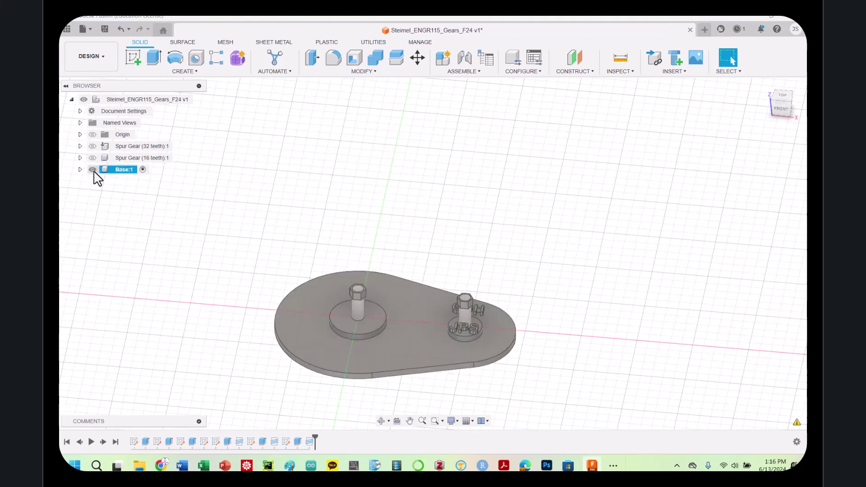
{"action": "left_click", "coordinate": [93, 157]}
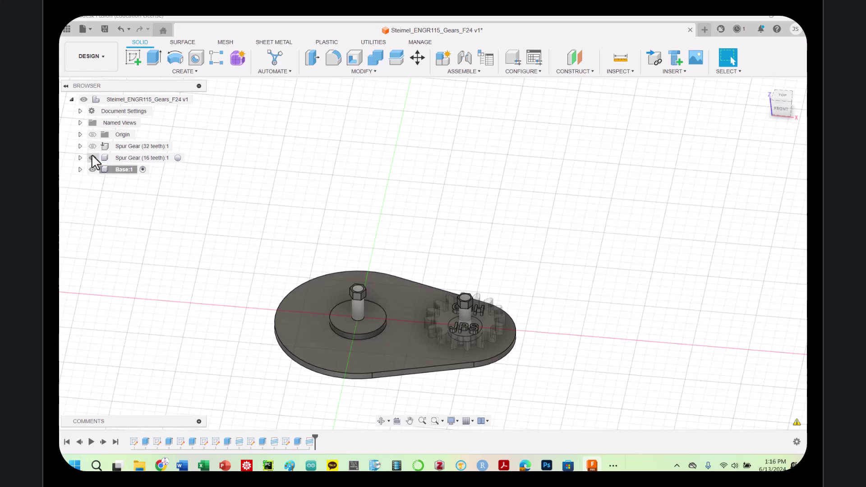
{"action": "left_click", "coordinate": [92, 169]}
{"action": "left_click", "coordinate": [93, 158]}
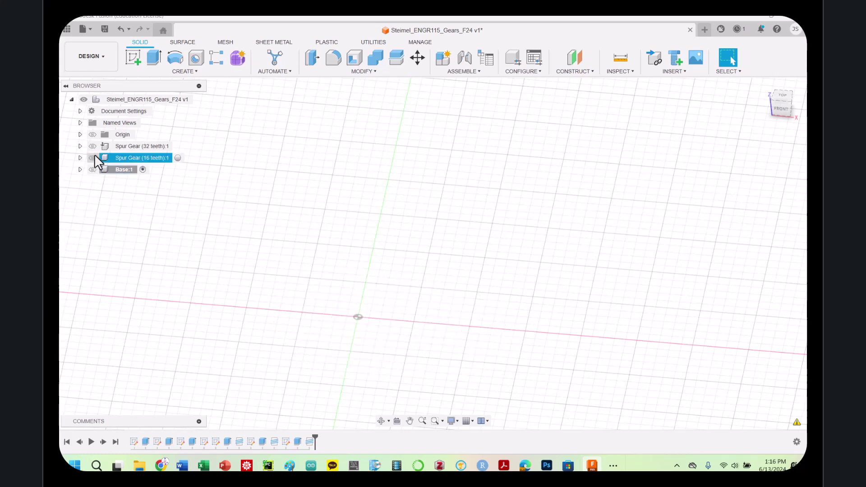
{"action": "left_click", "coordinate": [93, 170]}
{"action": "left_click", "coordinate": [94, 158]}
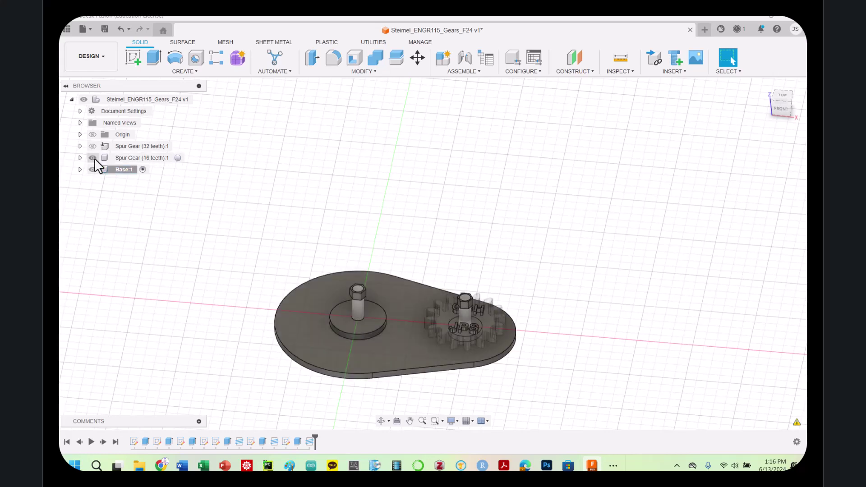
{"action": "left_click", "coordinate": [442, 323]}
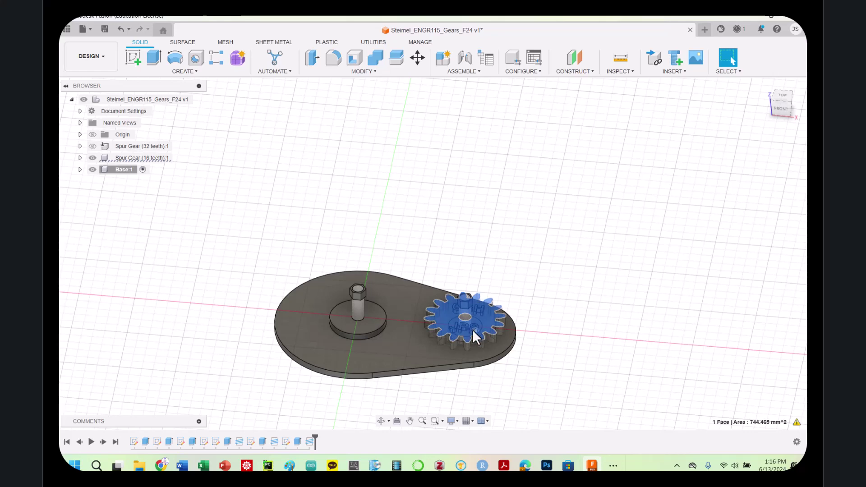
Restore the 32-tooth gear, 16-tooth gear and base so all are visible
{"action": "left_click", "coordinate": [92, 145]}
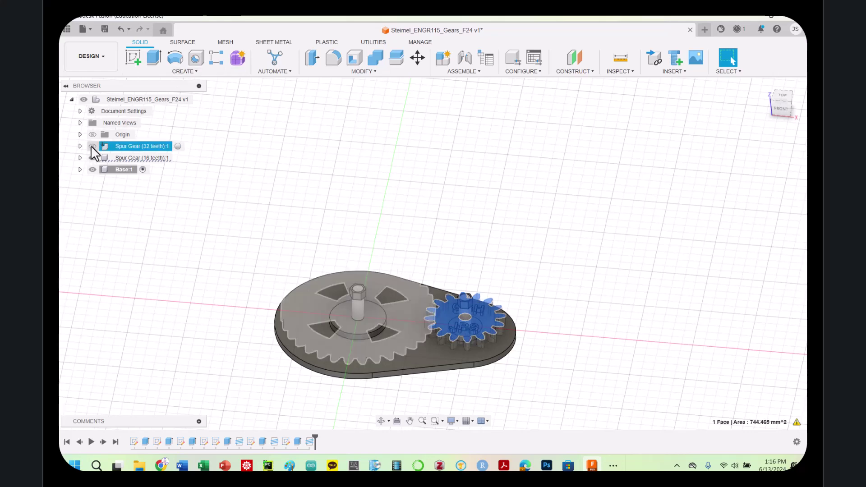
{"action": "left_click", "coordinate": [92, 169]}
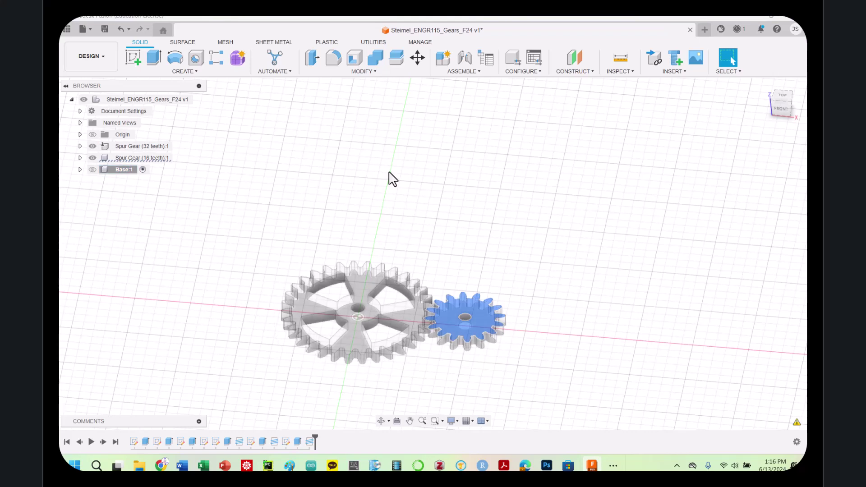
{"action": "left_click", "coordinate": [93, 158]}
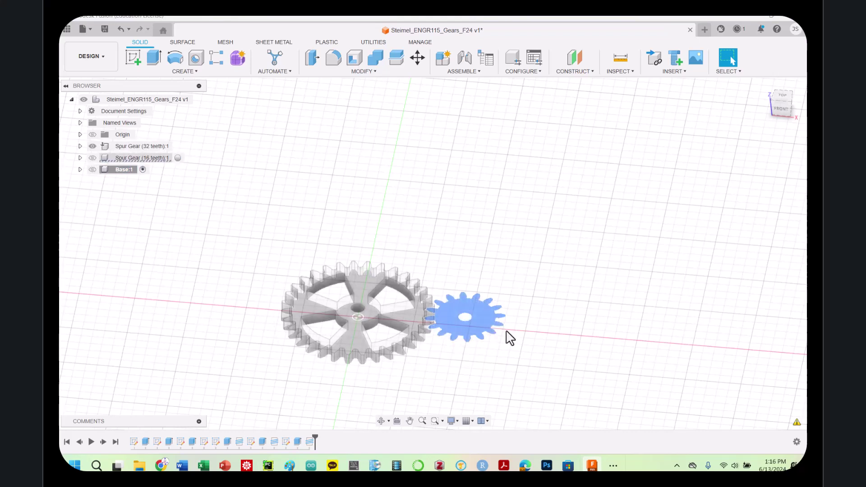
{"action": "left_click", "coordinate": [93, 157]}
{"action": "left_click", "coordinate": [92, 170]}
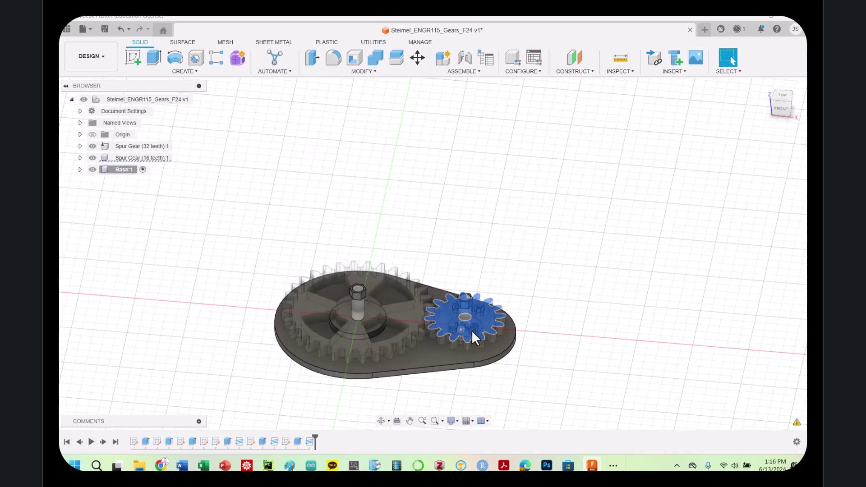
Hide the 32-tooth and 16-tooth spur gears, leaving only the base visible
{"action": "scroll", "coordinate": [475, 329], "scroll_direction": "up", "scroll_amount": 8}
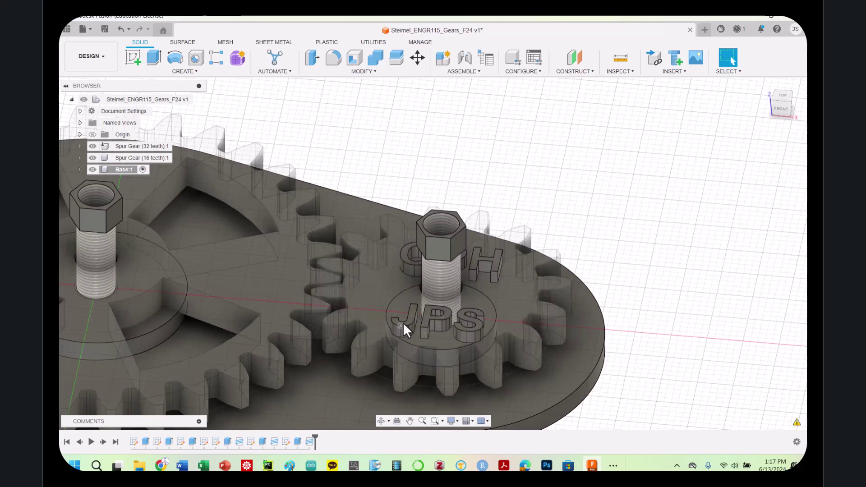
{"action": "left_click", "coordinate": [384, 297]}
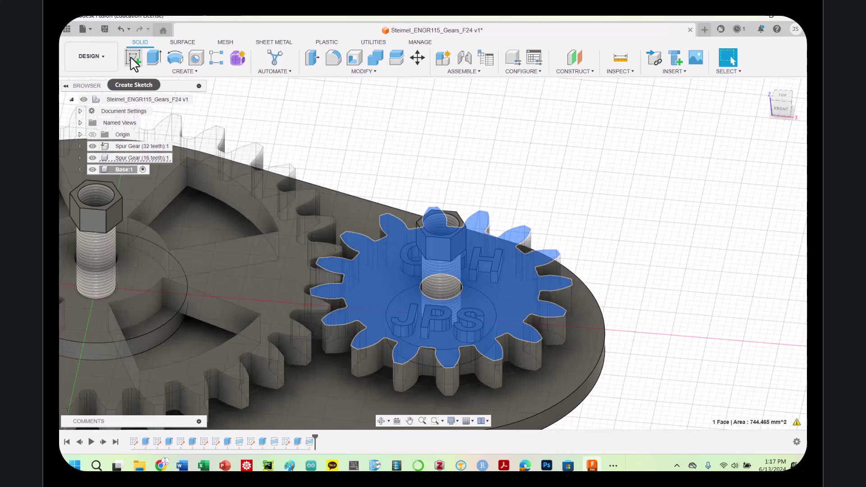
{"action": "left_click", "coordinate": [93, 157]}
{"action": "left_click", "coordinate": [92, 169]}
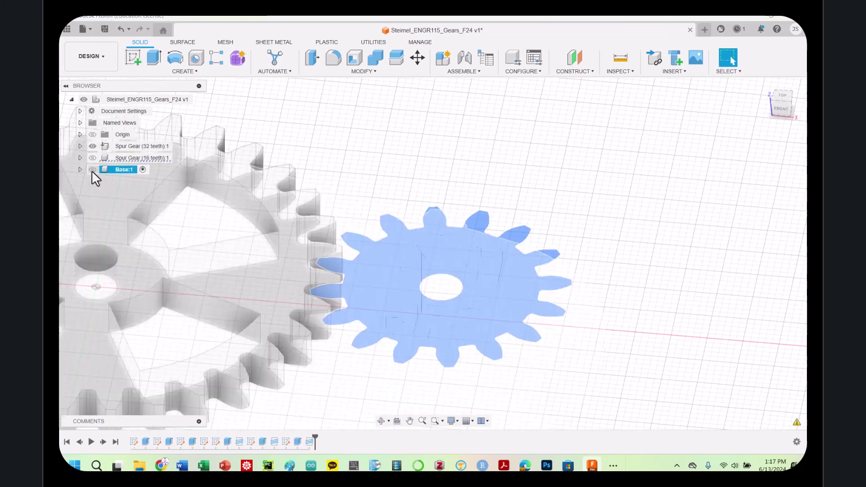
{"action": "left_click", "coordinate": [92, 169]}
{"action": "left_click", "coordinate": [92, 157]}
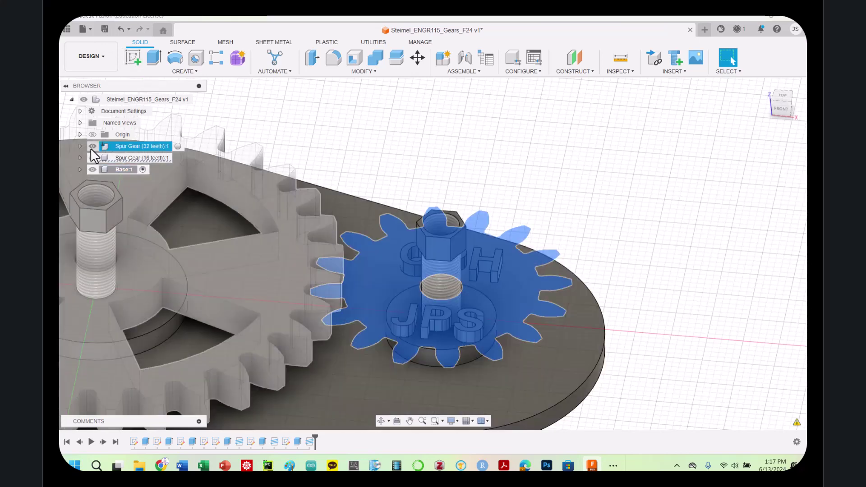
{"action": "left_click", "coordinate": [92, 146]}
{"action": "key", "text": "v"}
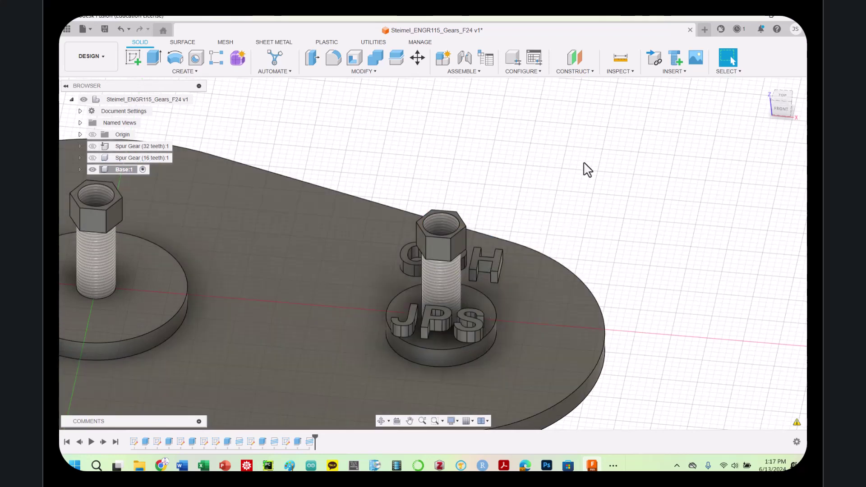
Box-select the base plate, then clear the selection
{"action": "left_click", "coordinate": [721, 68]}
{"action": "left_click_drag", "start_coordinate": [540, 230], "coordinate": [392, 278]}
{"action": "left_click", "coordinate": [564, 211]}
{"action": "scroll", "coordinate": [583, 244], "scroll_direction": "up", "scroll_amount": 2}
{"action": "scroll", "coordinate": [471, 350], "scroll_direction": "down", "scroll_amount": 4}
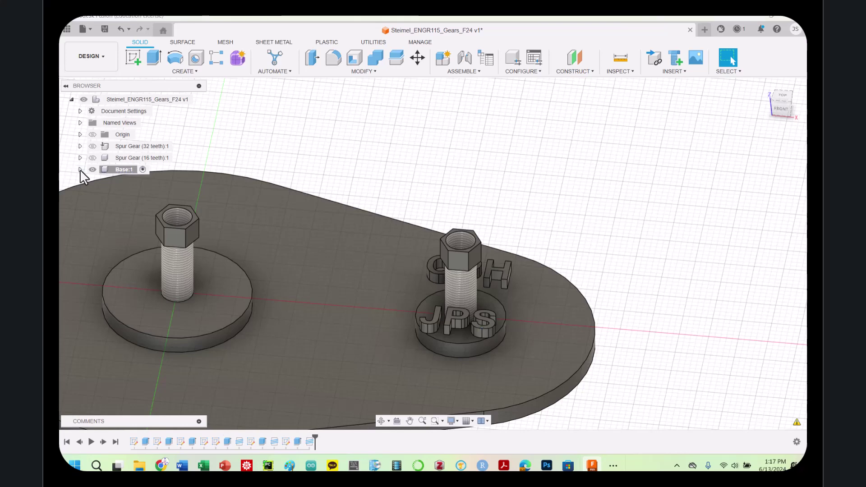
Expand the Base component's bodies and inspect Body2 to Body4 to identify the letters
{"action": "left_click", "coordinate": [79, 169]}
{"action": "left_click", "coordinate": [88, 193]}
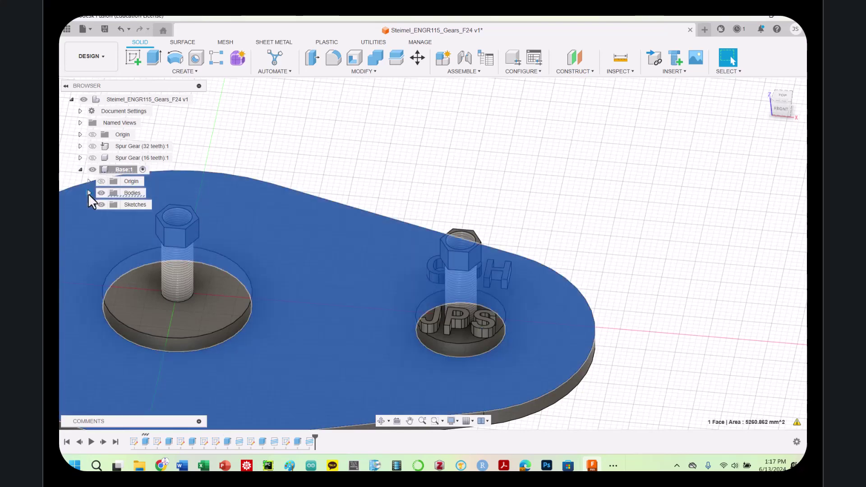
{"action": "left_click", "coordinate": [88, 193]}
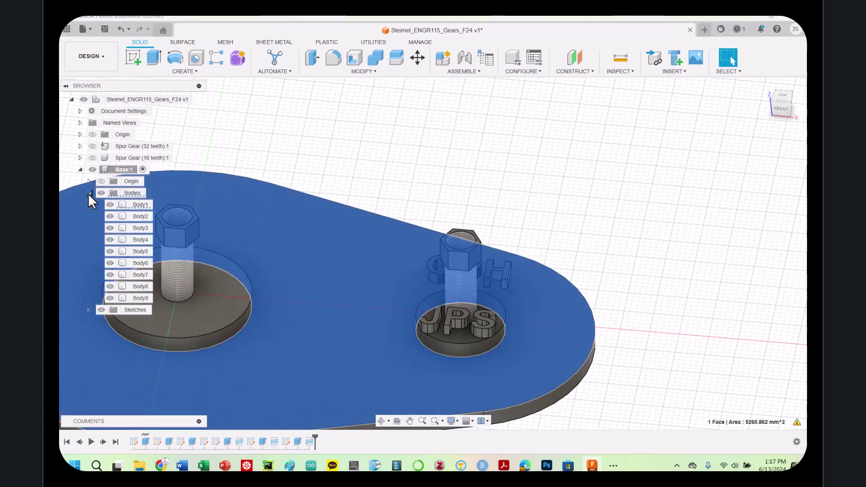
{"action": "left_click", "coordinate": [135, 205]}
{"action": "left_click", "coordinate": [131, 217]}
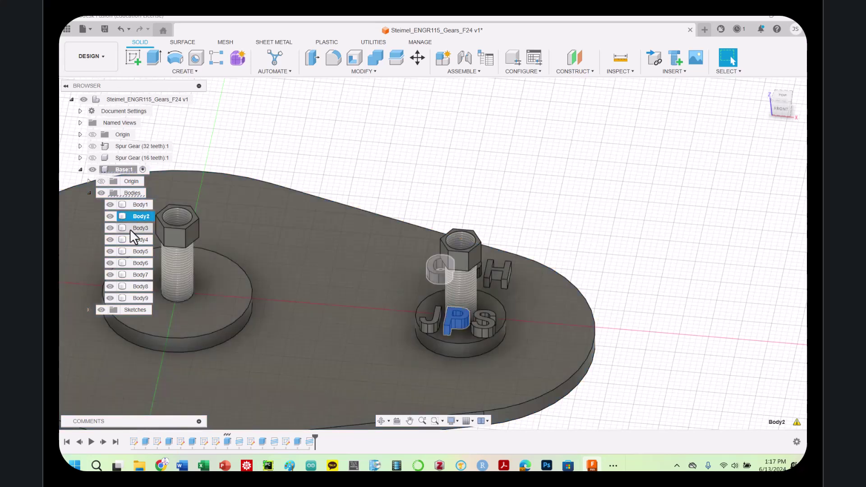
{"action": "left_click", "coordinate": [130, 229]}
{"action": "left_click", "coordinate": [132, 240]}
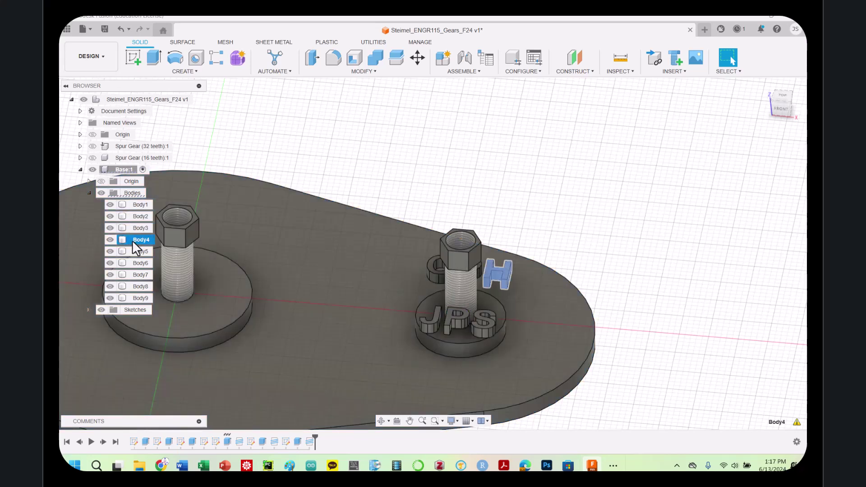
Select the CPH/JPS letter bodies Body2 through Body7 and delete them
{"action": "left_click", "coordinate": [134, 229], "text": "ctrl"}
{"action": "left_click", "coordinate": [132, 247], "text": "ctrl"}
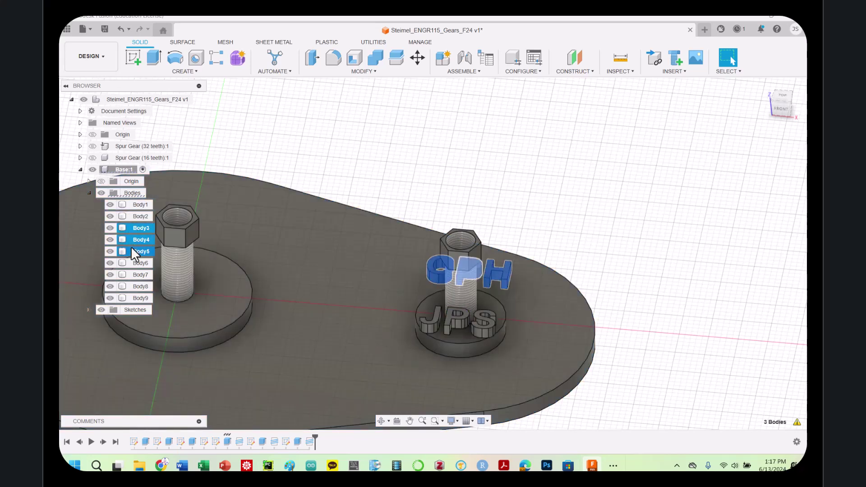
{"action": "left_click", "coordinate": [131, 265], "text": "ctrl"}
{"action": "left_click", "coordinate": [131, 273], "text": "ctrl"}
{"action": "left_click", "coordinate": [135, 286], "text": "ctrl"}
{"action": "left_click", "coordinate": [129, 284], "text": "ctrl"}
{"action": "left_click", "coordinate": [132, 277], "text": "ctrl"}
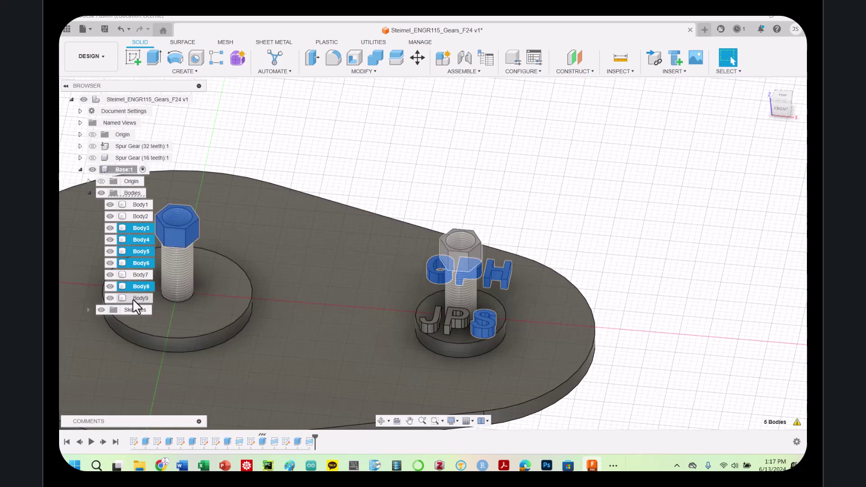
{"action": "left_click", "coordinate": [132, 299], "text": "ctrl"}
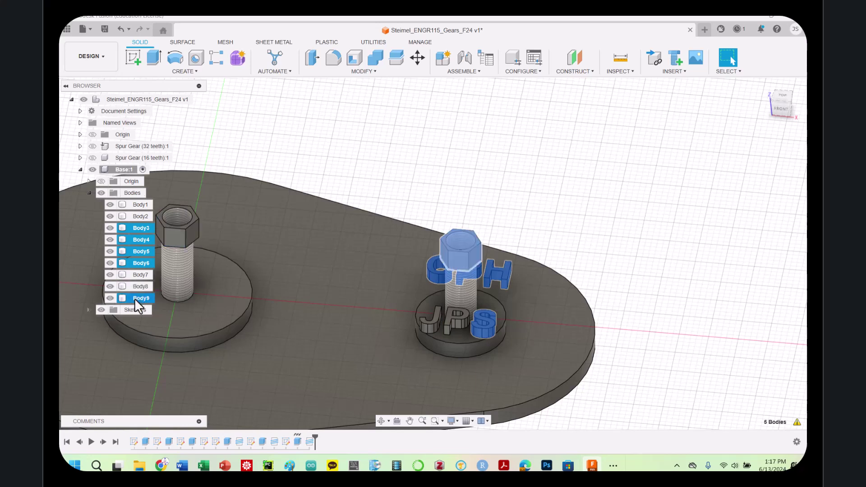
{"action": "left_click", "coordinate": [138, 275], "text": "ctrl"}
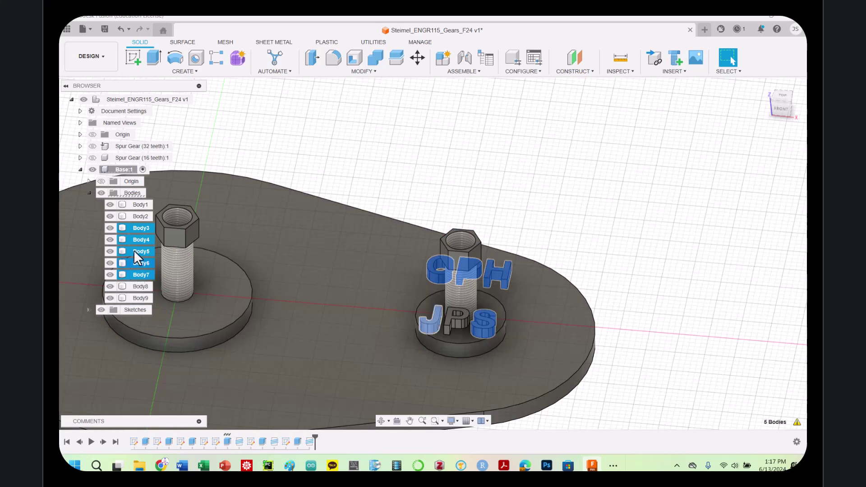
{"action": "left_click", "coordinate": [132, 217], "text": "shift"}
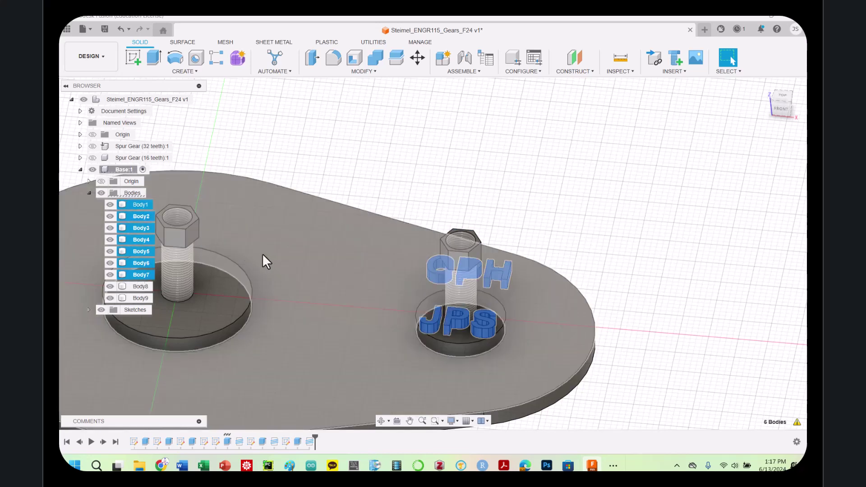
{"action": "left_click", "coordinate": [263, 255], "text": "ctrl"}
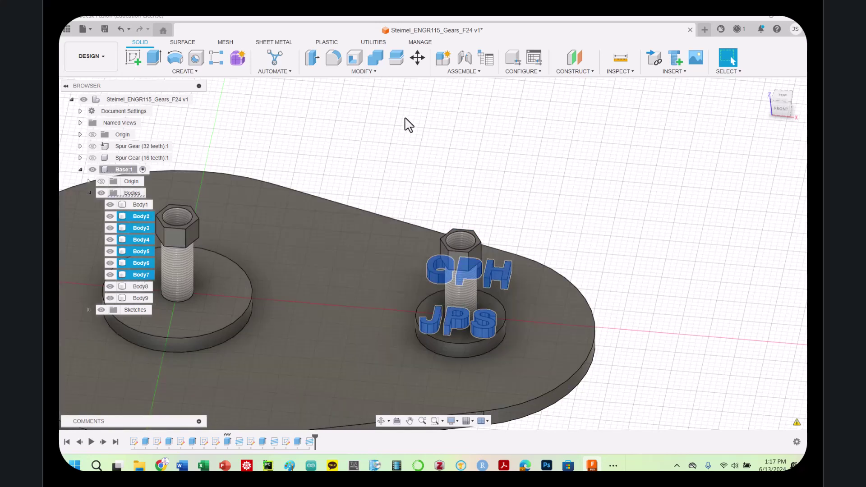
{"action": "key", "text": "Delete"}
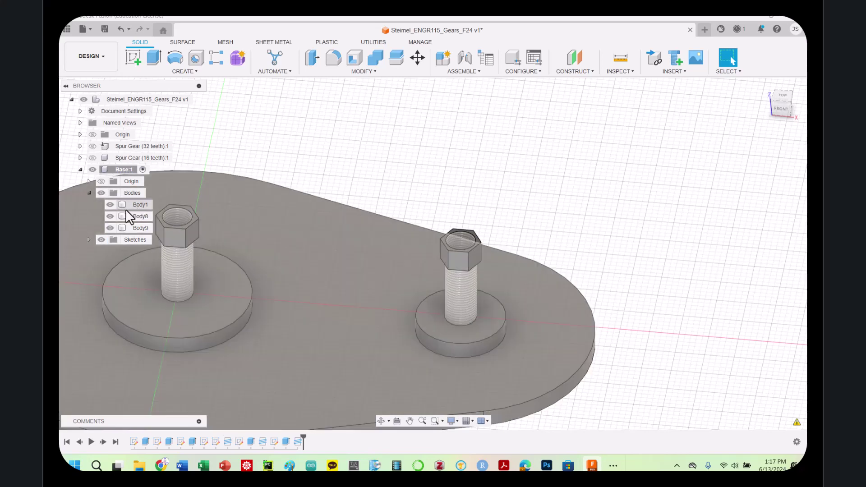
Toggle the right and left hex nuts' visibility to identify them
{"action": "left_click", "coordinate": [130, 206]}
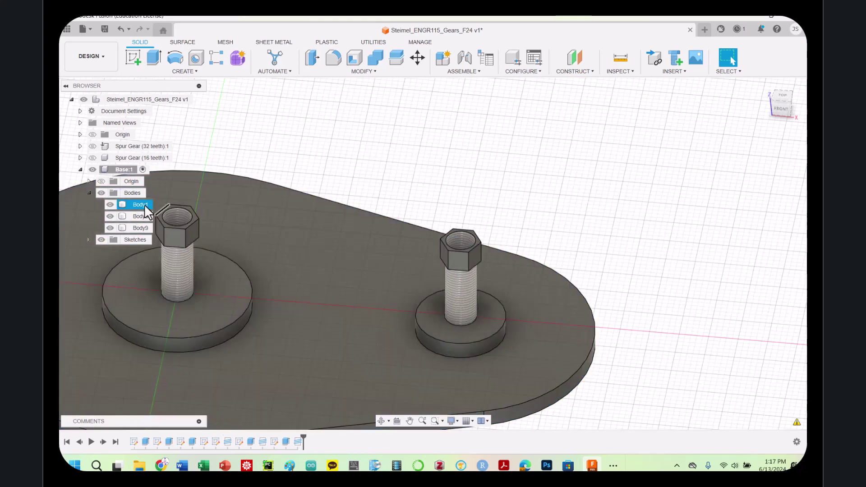
{"action": "left_click", "coordinate": [110, 228]}
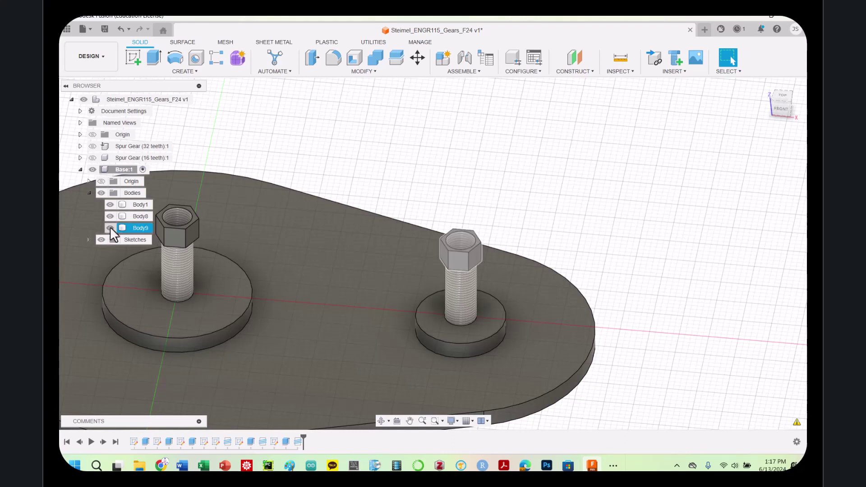
{"action": "left_click", "coordinate": [109, 227]}
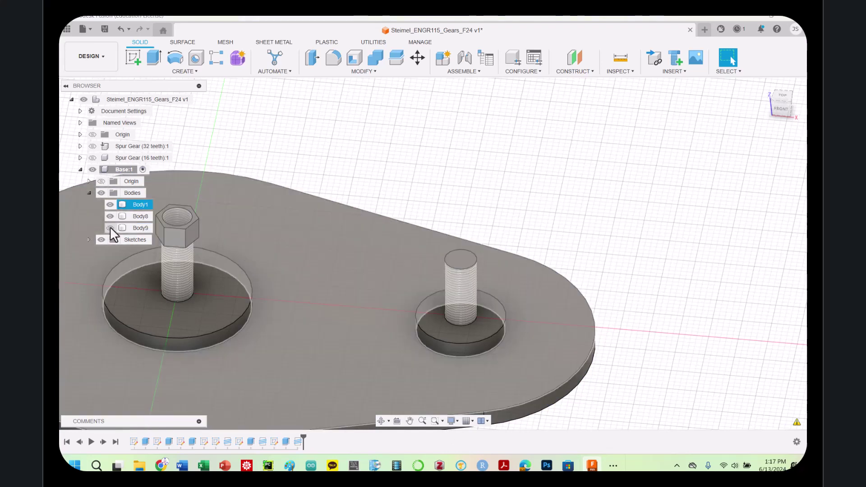
{"action": "left_click", "coordinate": [109, 227]}
{"action": "left_click", "coordinate": [110, 216]}
{"action": "left_click", "coordinate": [109, 216]}
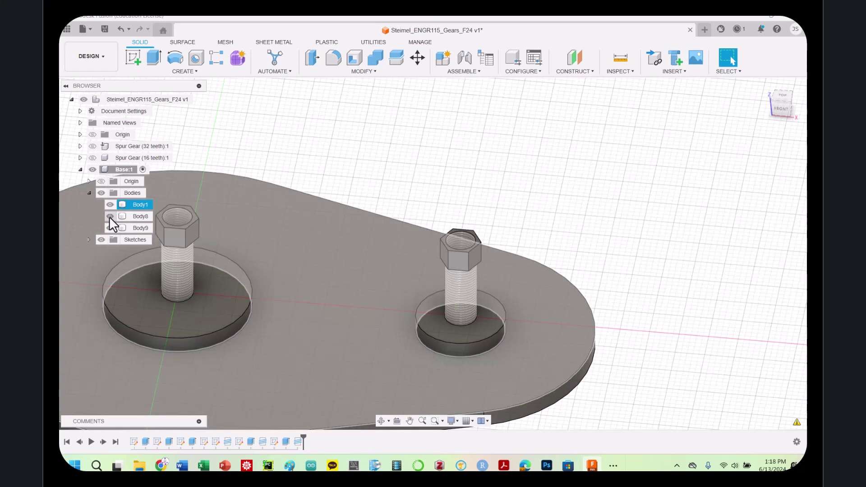
Hide Body1, the plate and bolts, leaving only the two hex nuts
{"action": "left_click", "coordinate": [131, 206]}
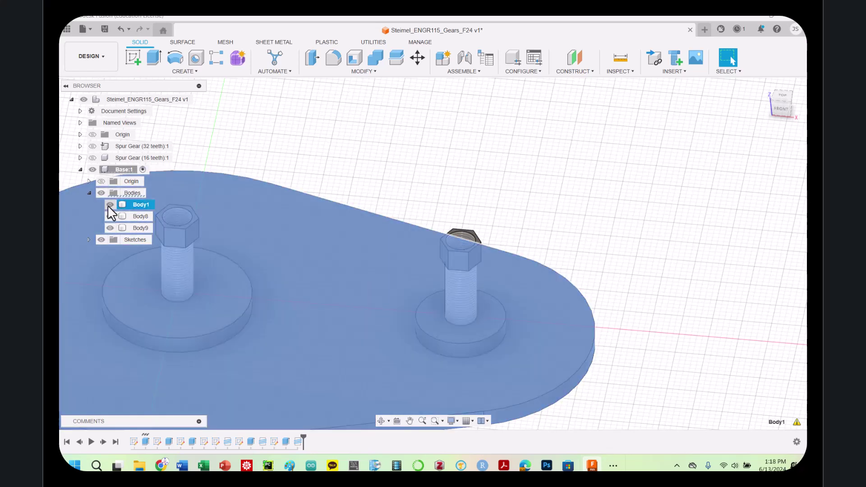
{"action": "left_click", "coordinate": [110, 204]}
{"action": "left_click", "coordinate": [410, 147]}
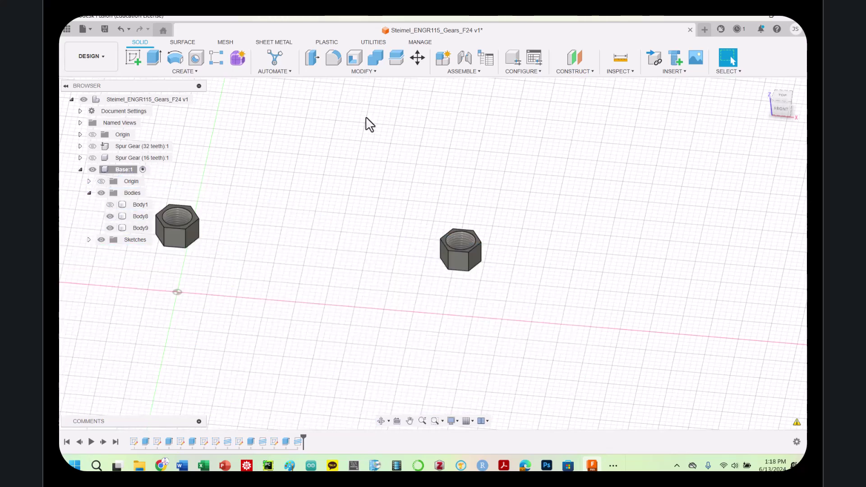
Export the visible hex nuts as an STL named 'nuts', then show Body1 again
{"action": "left_click", "coordinate": [88, 34]}
{"action": "left_click", "coordinate": [94, 150]}
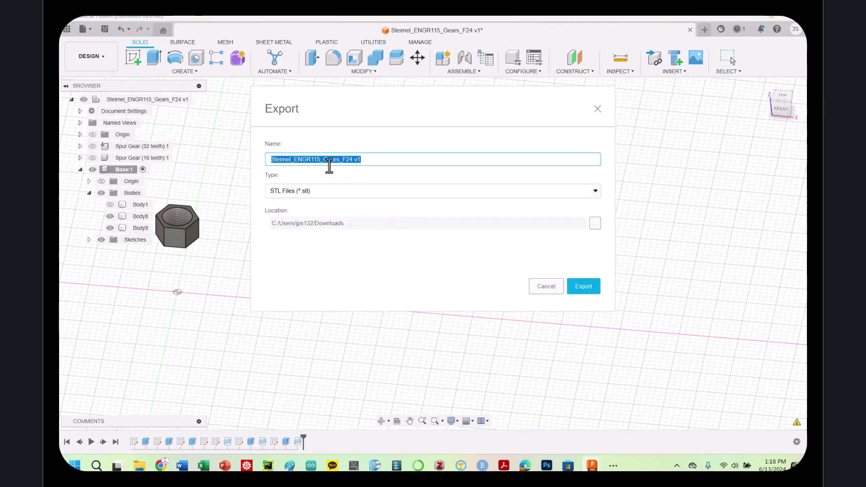
{"action": "left_click", "coordinate": [371, 164]}
{"action": "triple_click", "coordinate": [371, 164]}
{"action": "type", "text": "nut"}
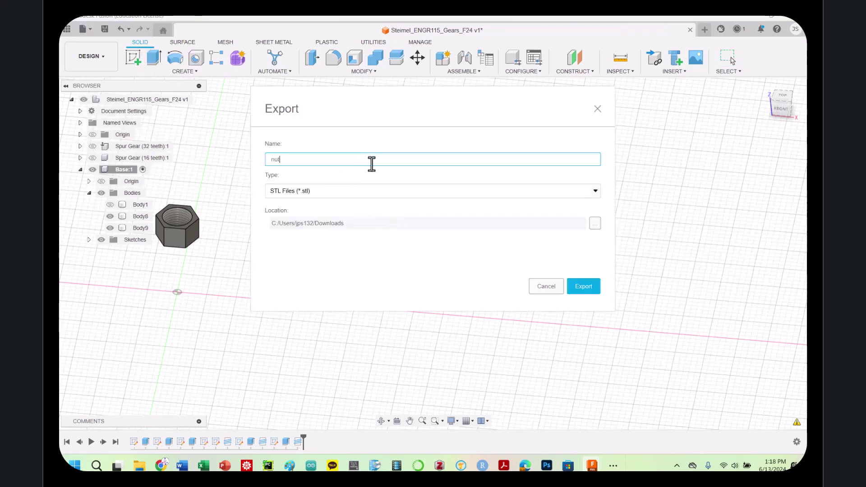
{"action": "type", "text": "s"}
{"action": "key", "text": "Return"}
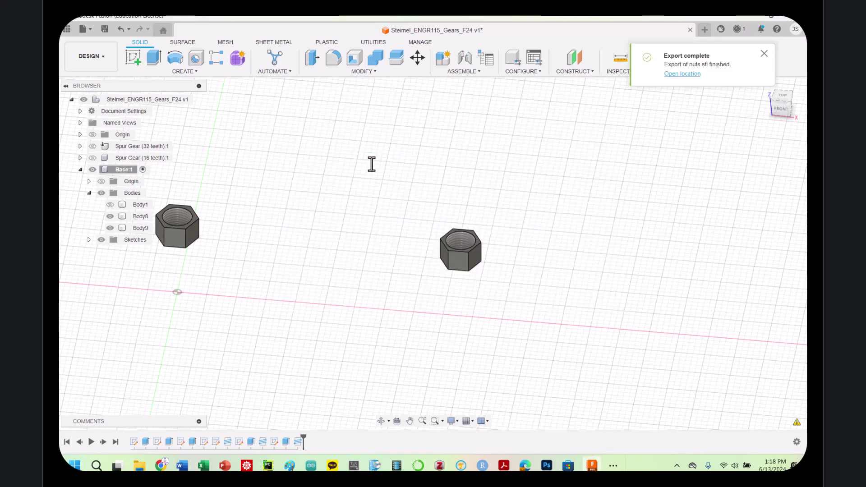
{"action": "left_click", "coordinate": [110, 204]}
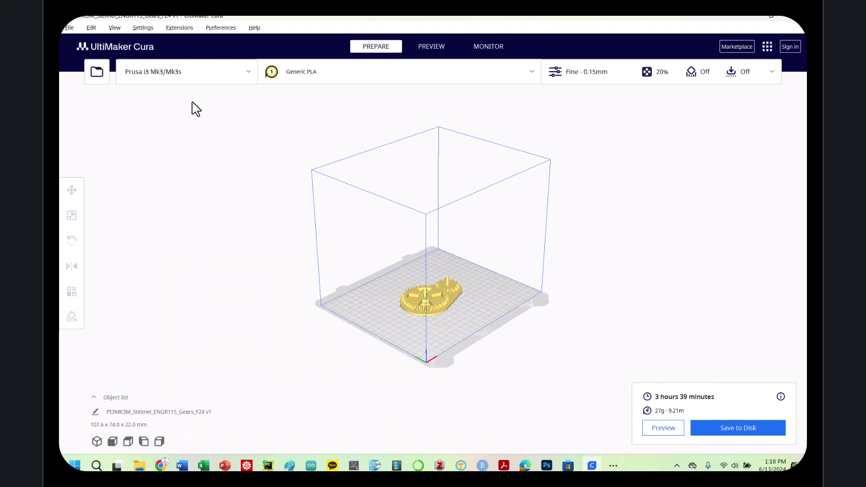
Replace the gear model on Cura's build plate with the nuts STL
{"action": "left_click", "coordinate": [444, 316]}
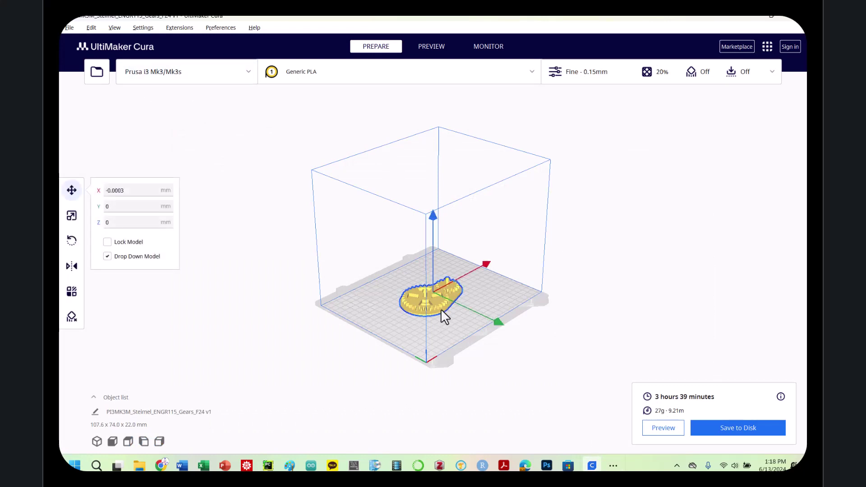
{"action": "key", "text": "Delete"}
{"action": "left_click", "coordinate": [70, 28]}
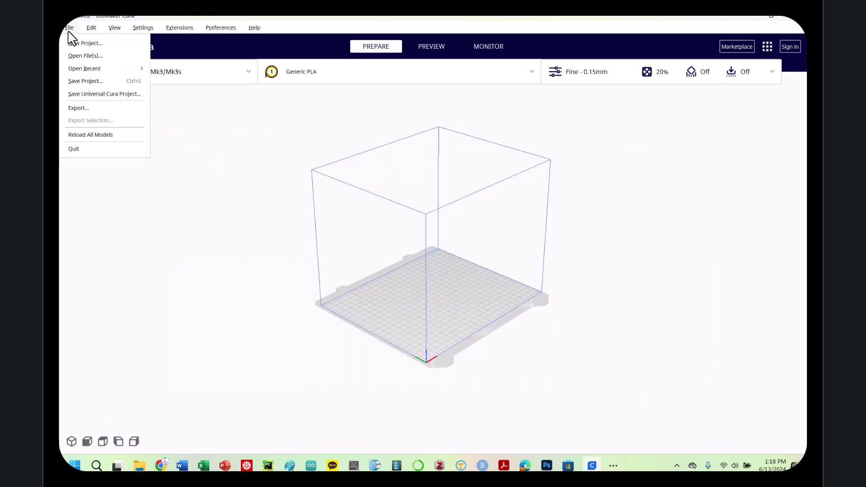
{"action": "left_click", "coordinate": [76, 56]}
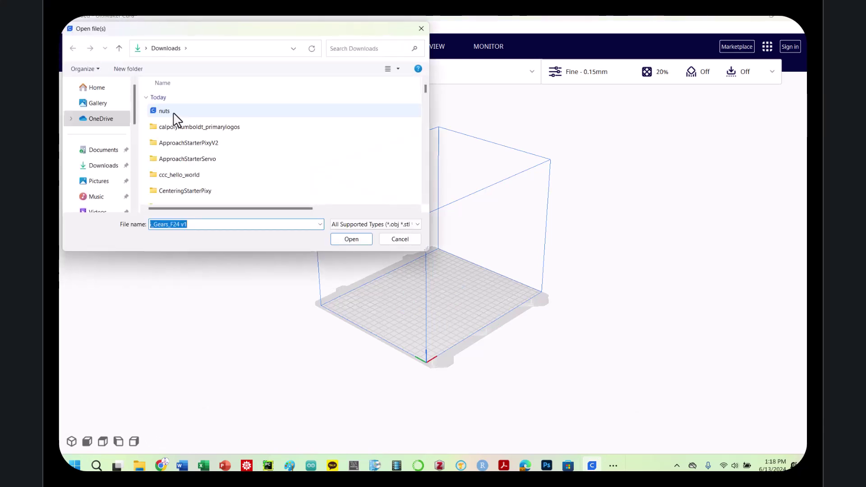
{"action": "double_click", "coordinate": [174, 113]}
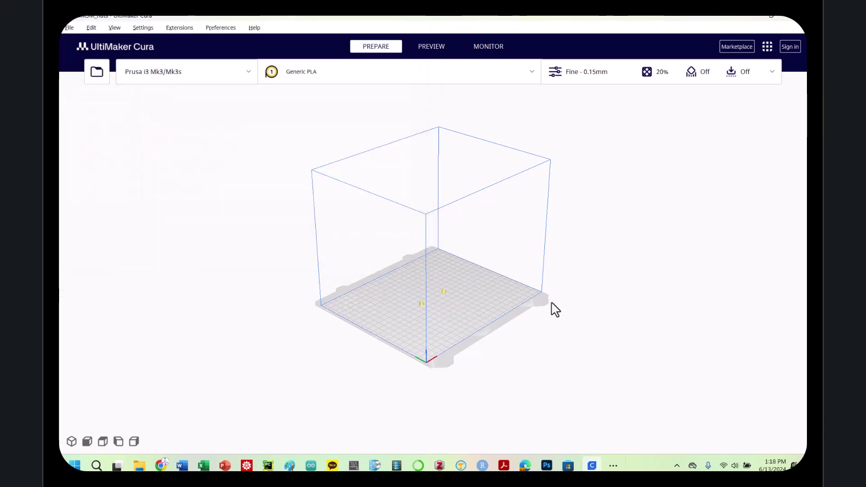
Drag the 55.1 x 6.3 x 4.0 mm nuts model toward the front-left of the plate
{"action": "left_click", "coordinate": [422, 302]}
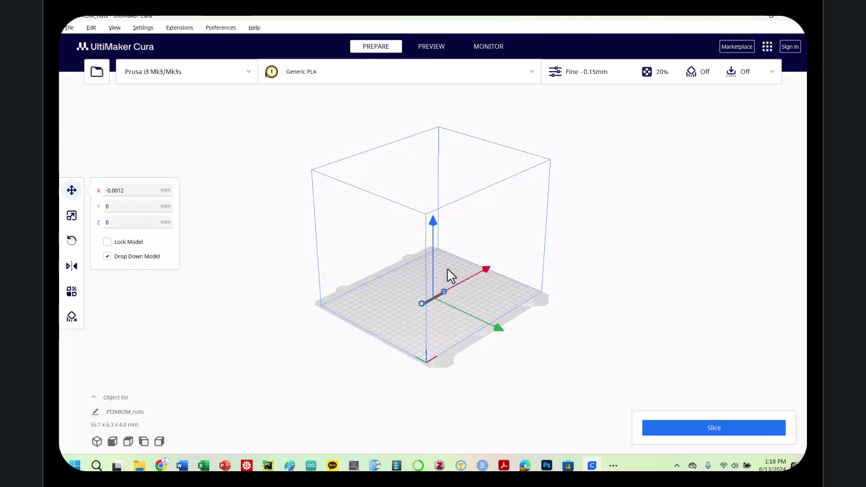
{"action": "left_click", "coordinate": [429, 301]}
{"action": "left_click", "coordinate": [428, 299]}
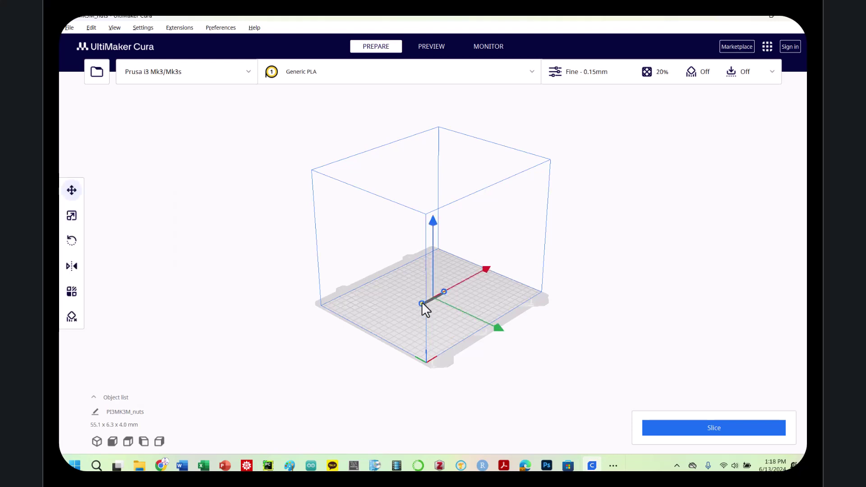
{"action": "left_click", "coordinate": [428, 308]}
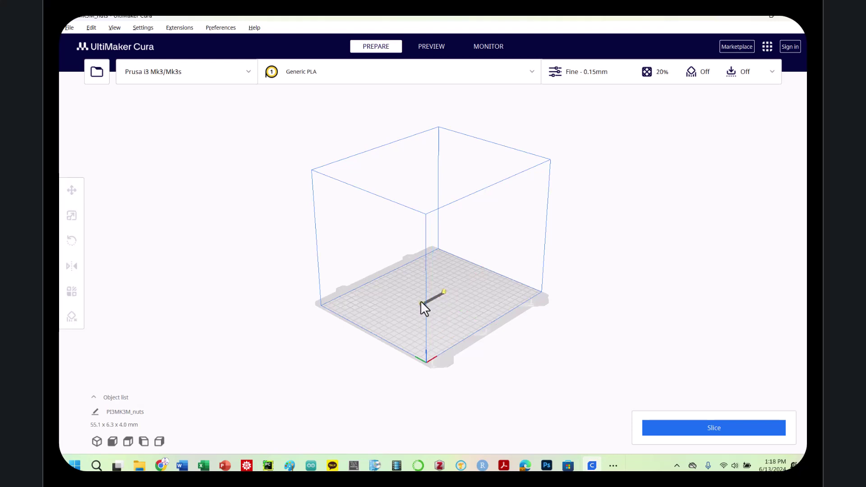
{"action": "left_click_drag", "start_coordinate": [422, 305], "coordinate": [424, 350]}
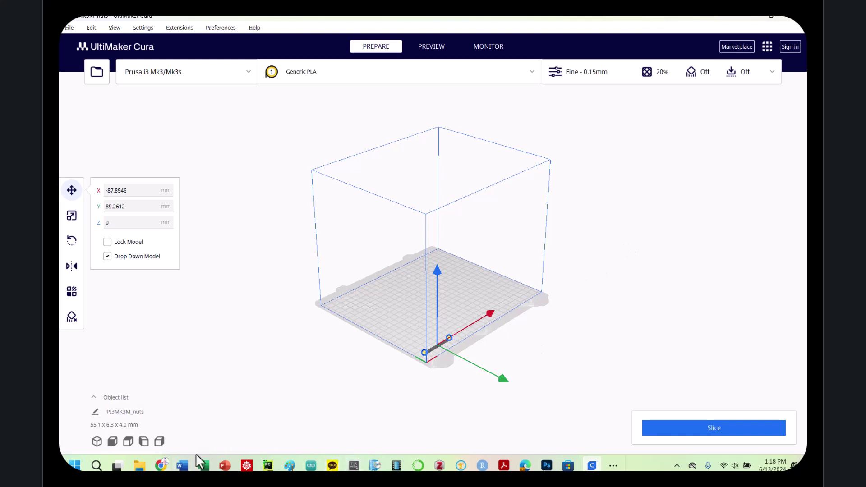
Bring the Autodesk Fusion window back in front of Cura from the taskbar overflow
{"action": "mouse_move", "coordinate": [591, 465]}
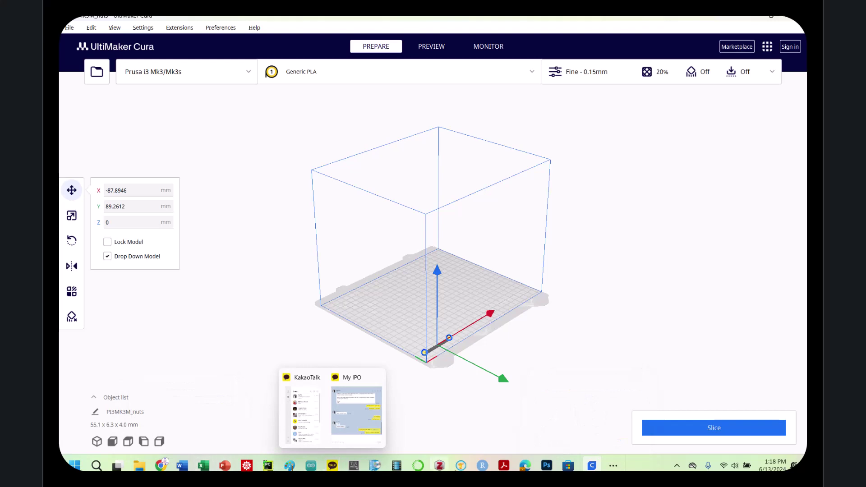
{"action": "left_click", "coordinate": [611, 466]}
{"action": "left_click", "coordinate": [592, 466]}
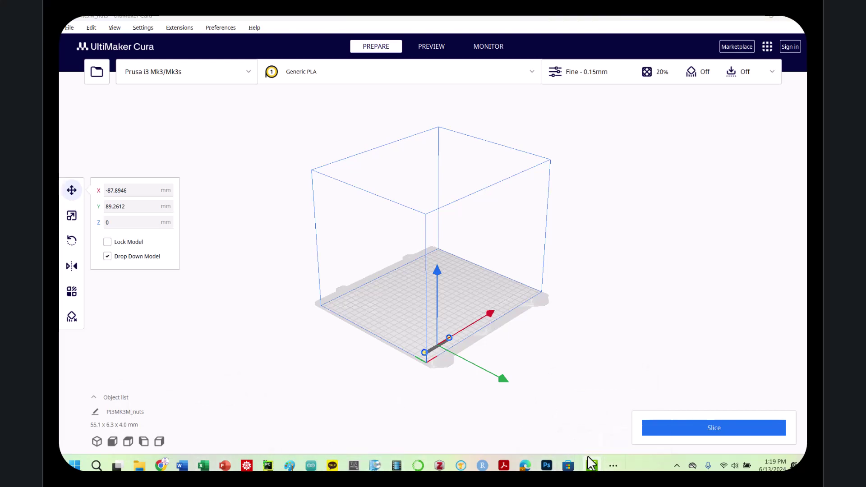
{"action": "left_click", "coordinate": [611, 466]}
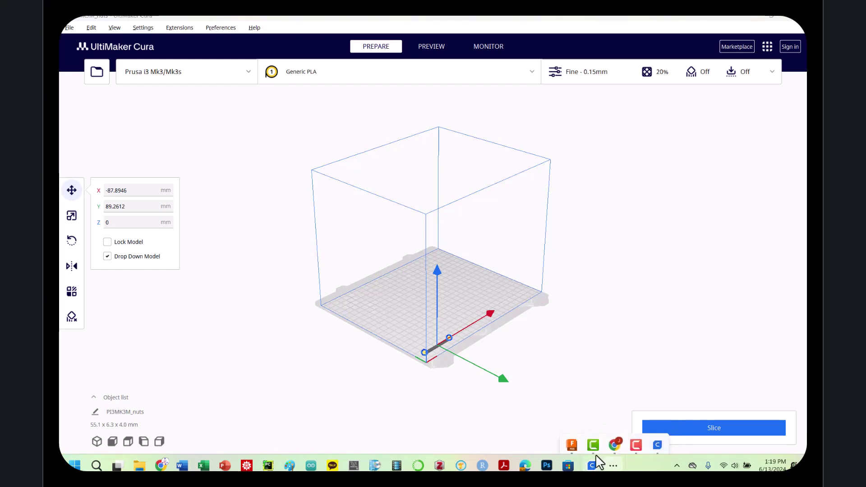
{"action": "left_click", "coordinate": [571, 438]}
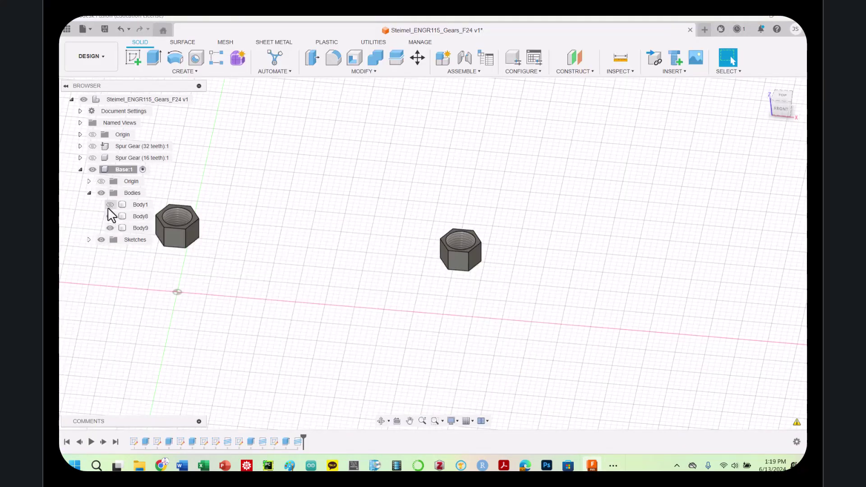
Hide the Body8 and Body9 nuts and export the base plate as base.stl
{"action": "left_click", "coordinate": [110, 216]}
{"action": "left_click", "coordinate": [110, 227]}
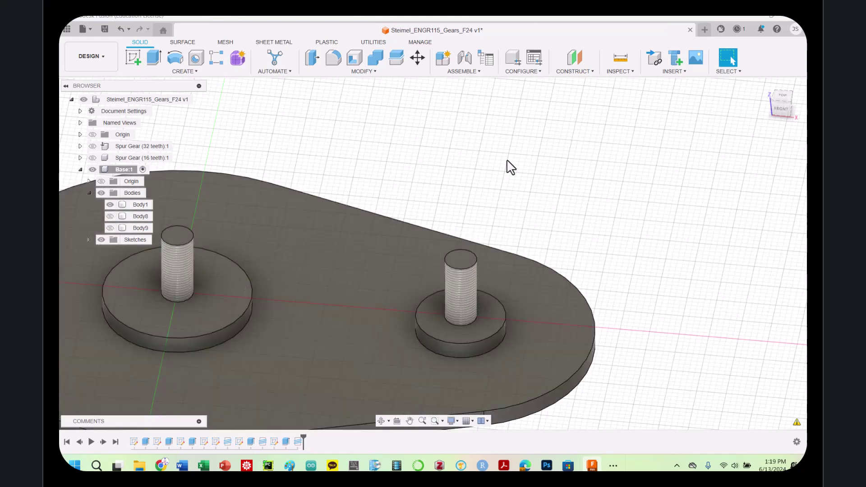
{"action": "left_click", "coordinate": [67, 29]}
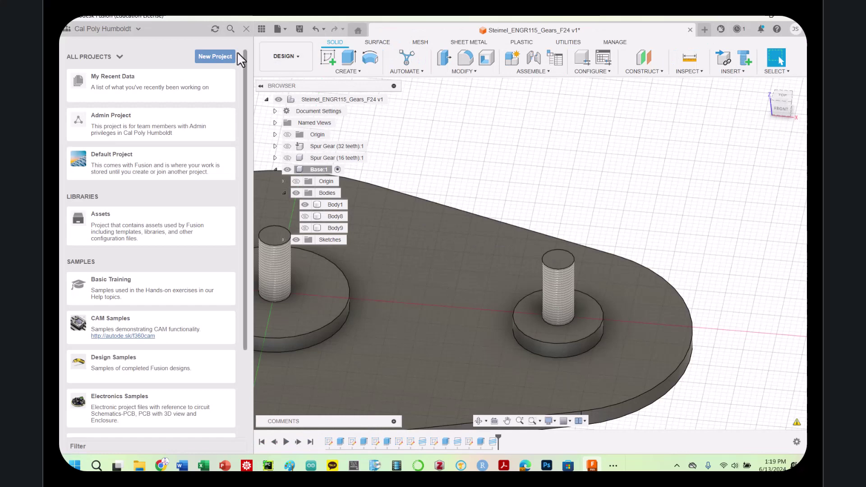
{"action": "left_click", "coordinate": [246, 29]}
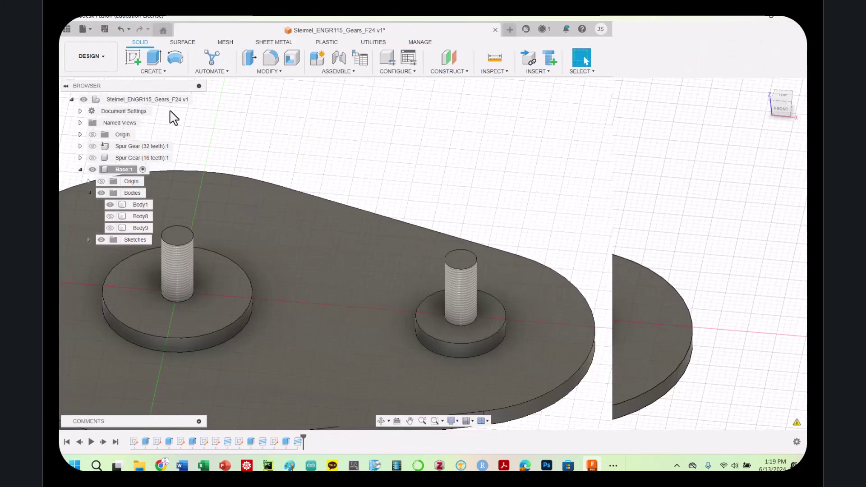
{"action": "left_click", "coordinate": [82, 29]}
{"action": "left_click", "coordinate": [94, 150]}
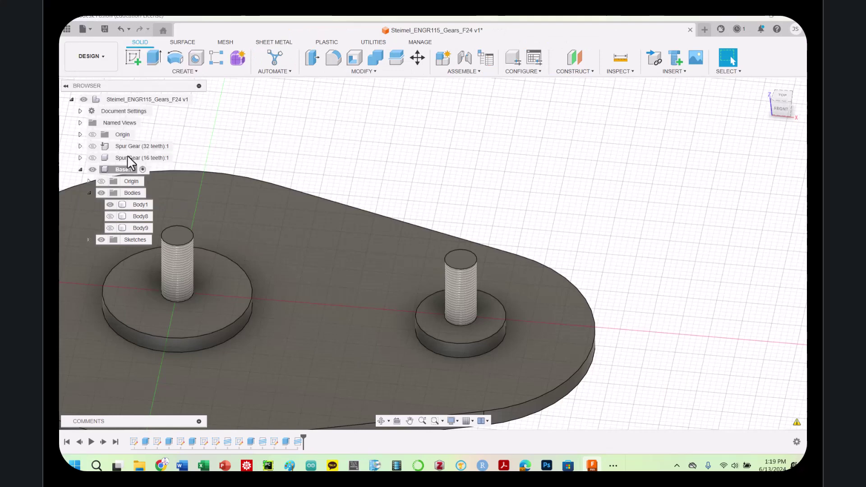
{"action": "type", "text": "base"}
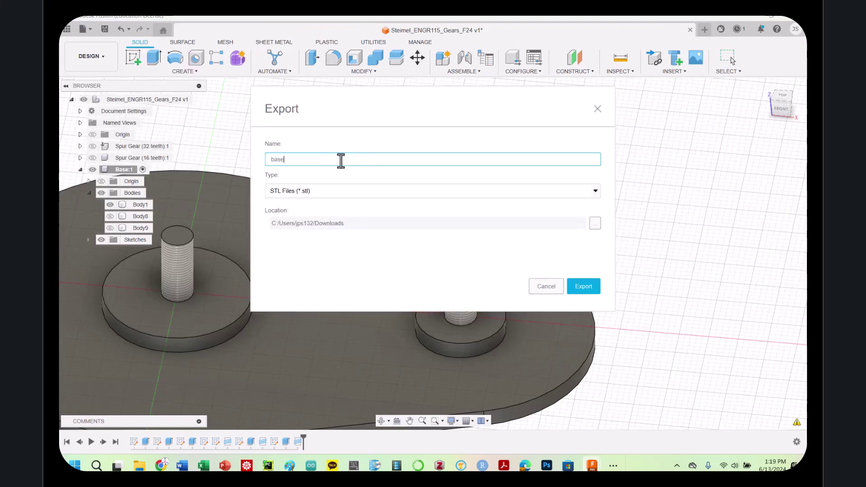
{"action": "key", "text": "Return"}
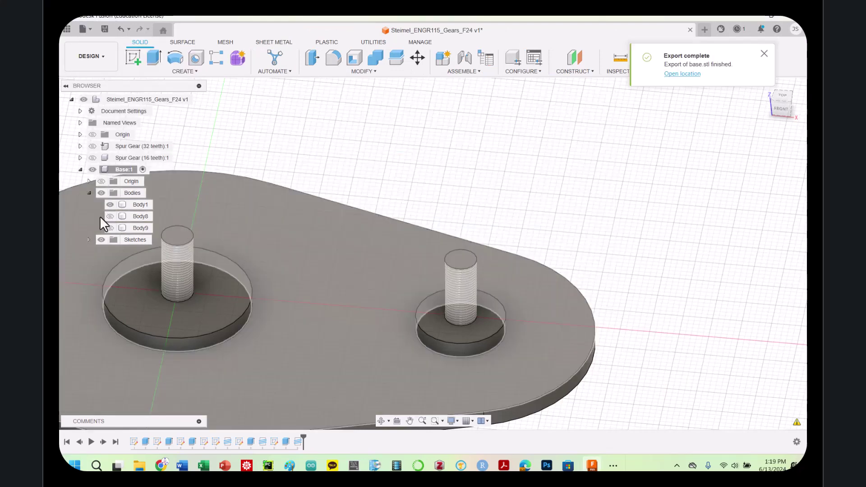
Show the two nuts again, then collapse and hide all of the base's bodies
{"action": "left_click", "coordinate": [110, 216]}
{"action": "left_click", "coordinate": [110, 215]}
{"action": "left_click", "coordinate": [109, 227]}
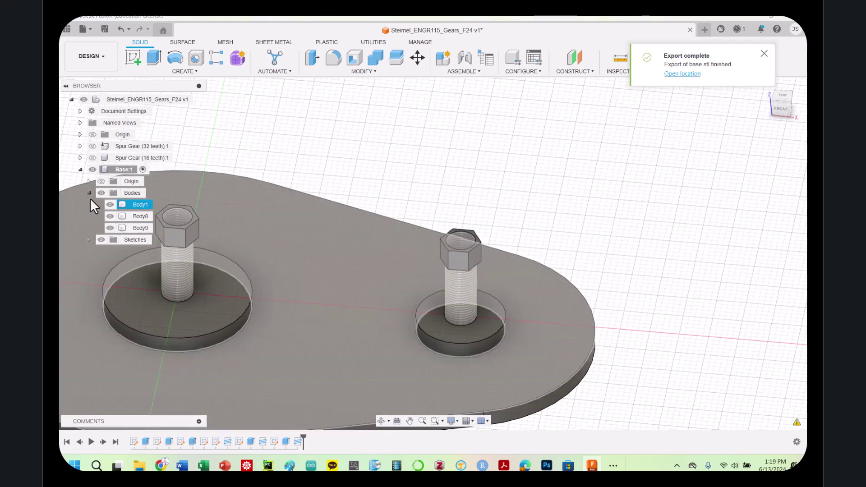
{"action": "left_click", "coordinate": [89, 193]}
{"action": "left_click", "coordinate": [101, 193]}
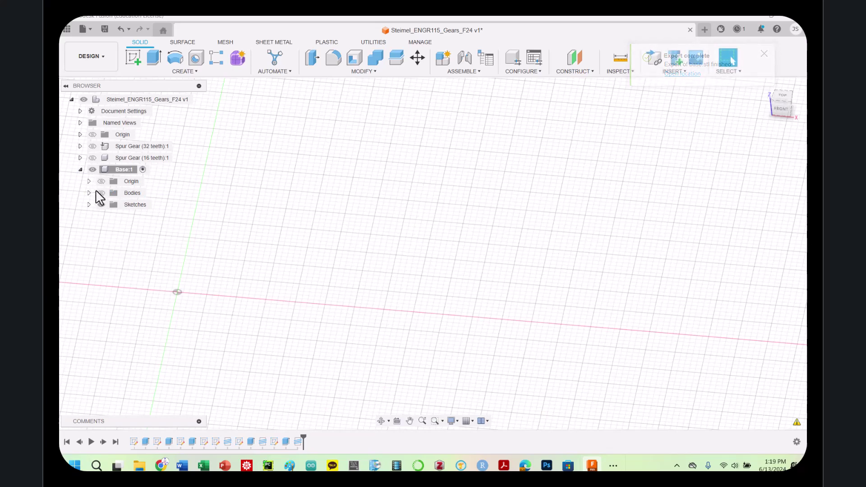
Hide the Base:1 component and show both the 16-tooth and 32-tooth spur gears
{"action": "left_click", "coordinate": [100, 193]}
{"action": "left_click", "coordinate": [80, 170]}
{"action": "left_click", "coordinate": [92, 169]}
{"action": "left_click", "coordinate": [93, 157]}
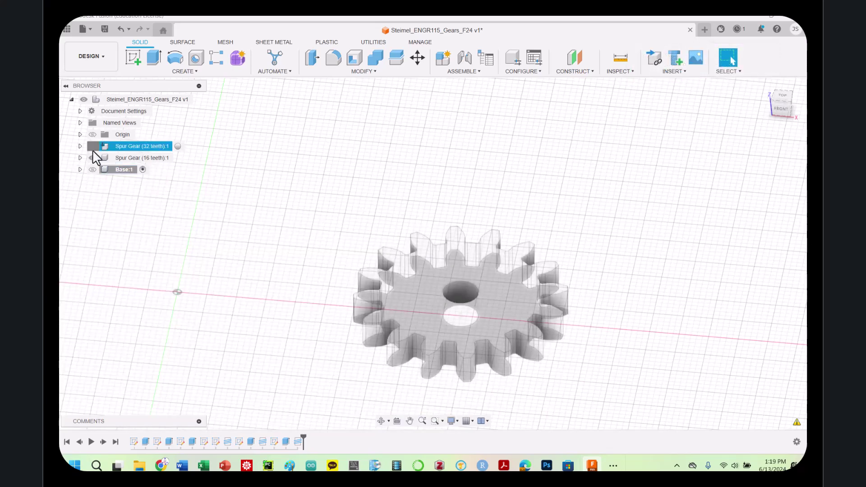
{"action": "left_click", "coordinate": [92, 147]}
{"action": "scroll", "coordinate": [540, 216], "scroll_direction": "down", "scroll_amount": 5}
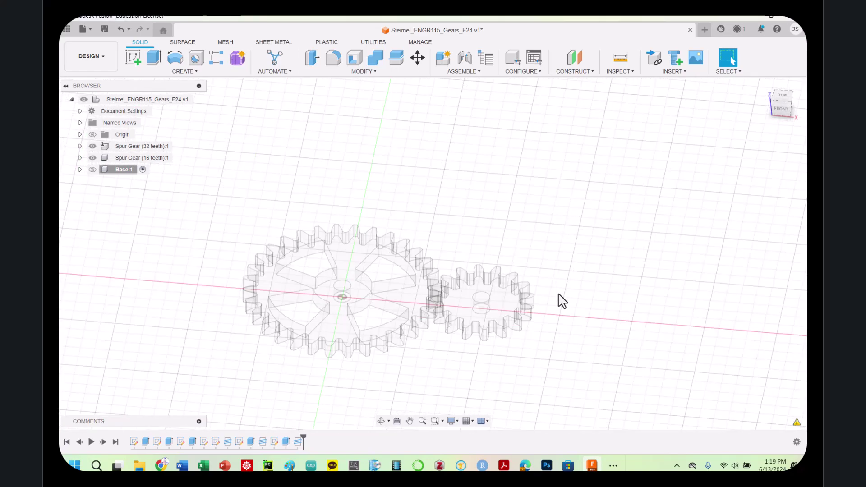
Hide the 32-tooth gear and start a sketch on the small gear's top face
{"action": "left_click", "coordinate": [463, 313]}
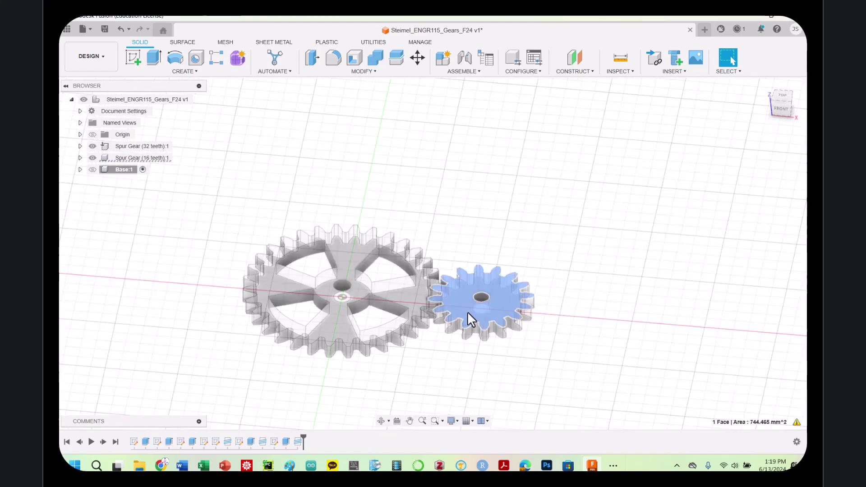
{"action": "left_click", "coordinate": [93, 146]}
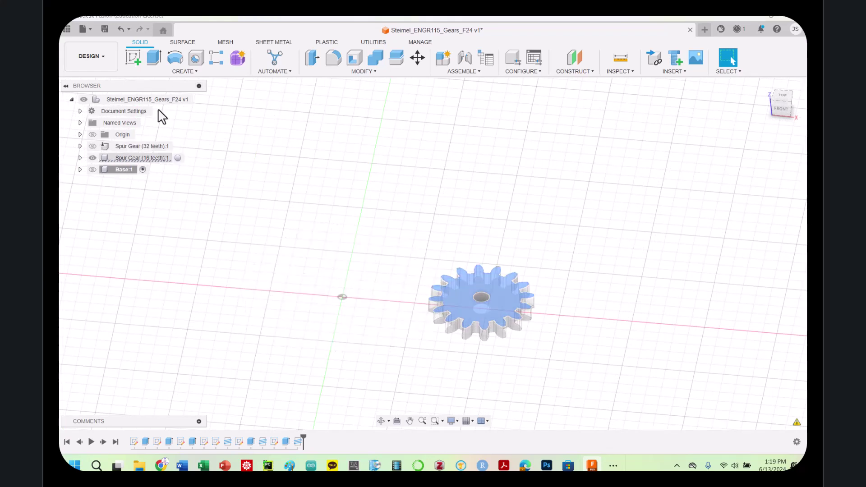
{"action": "left_click", "coordinate": [133, 57]}
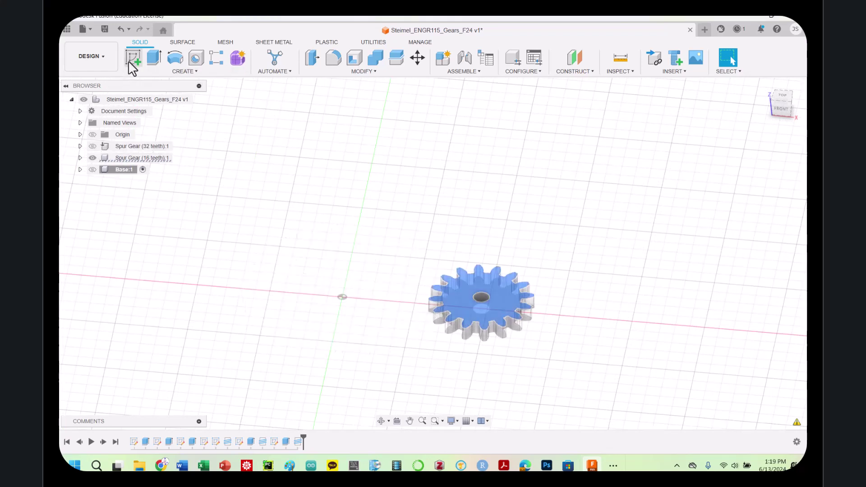
{"action": "left_click", "coordinate": [539, 227]}
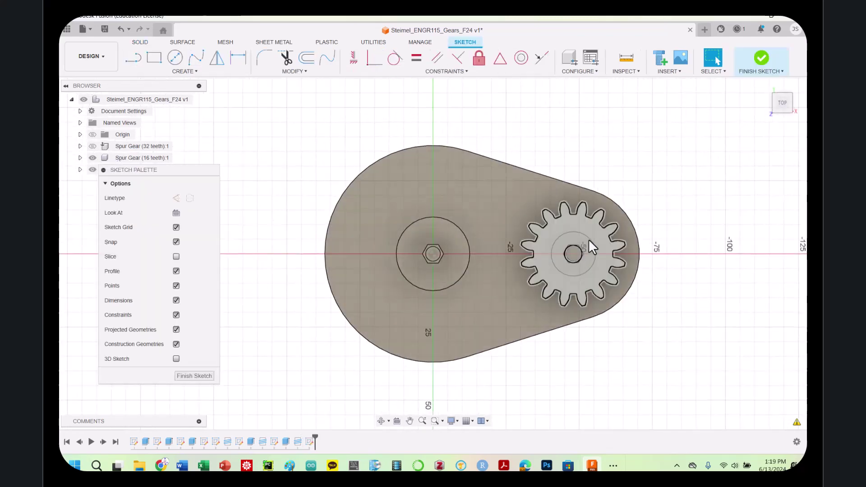
Draw a text frame on the small gear containing the text CPH
{"action": "left_click", "coordinate": [588, 239]}
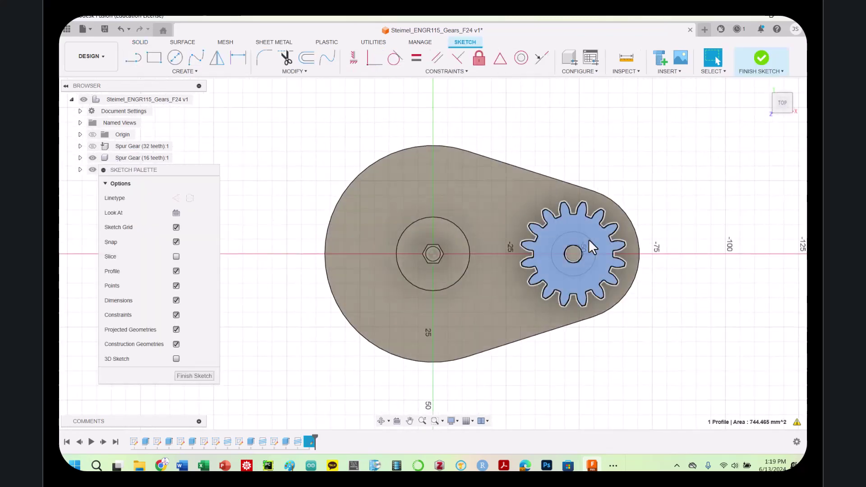
{"action": "left_click", "coordinate": [190, 72]}
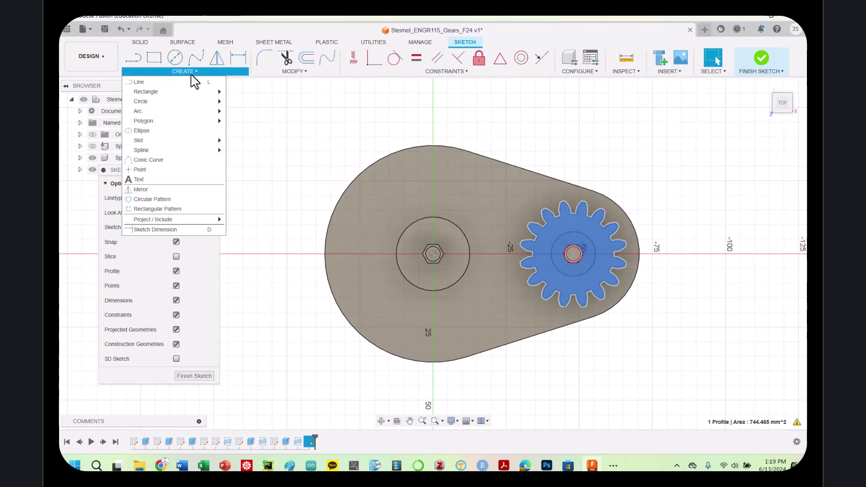
{"action": "left_click", "coordinate": [150, 180]}
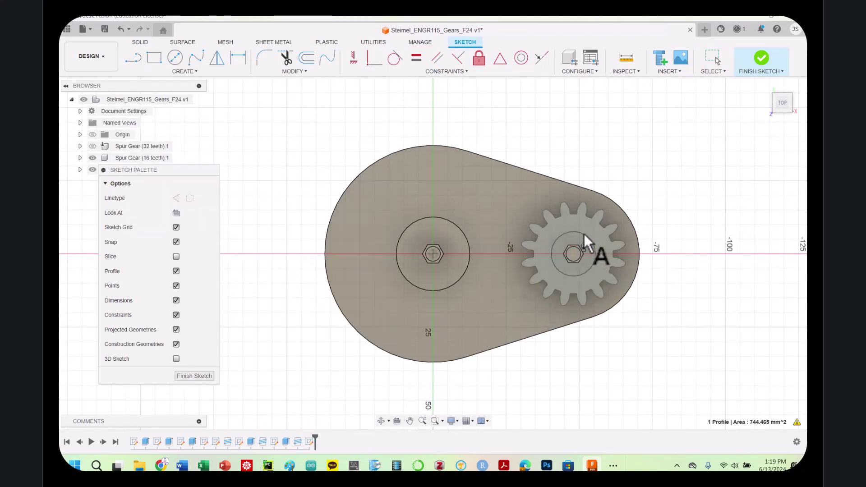
{"action": "left_click", "coordinate": [569, 232]}
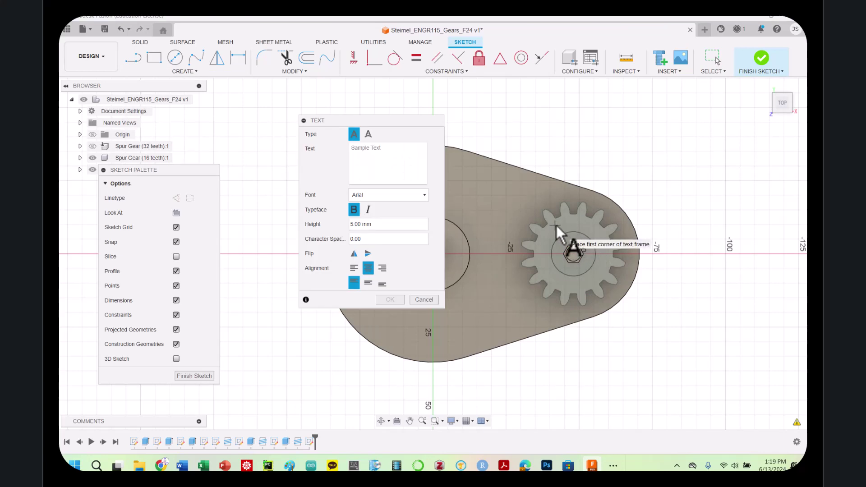
{"action": "left_click", "coordinate": [555, 224]}
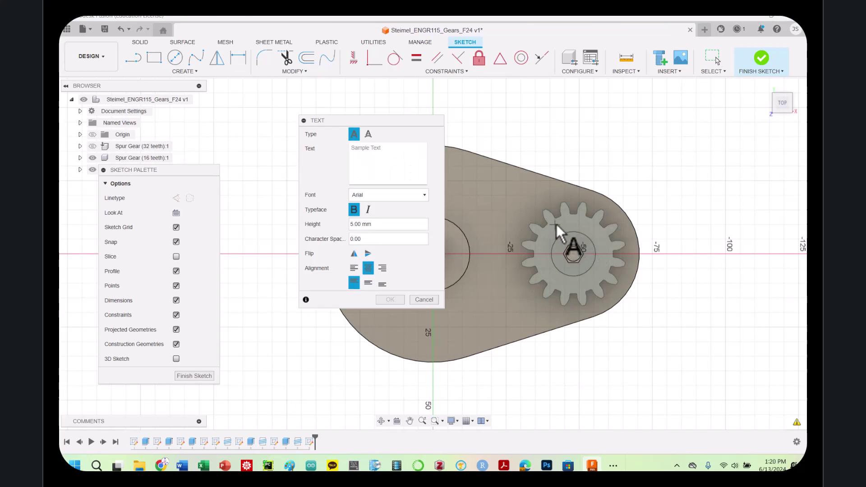
{"action": "left_click", "coordinate": [594, 245]}
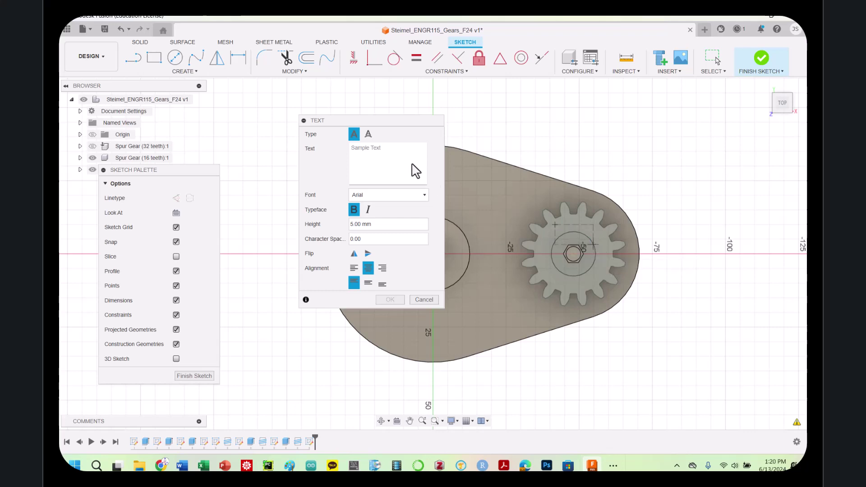
{"action": "left_click", "coordinate": [385, 163]}
{"action": "type", "text": "CPH"}
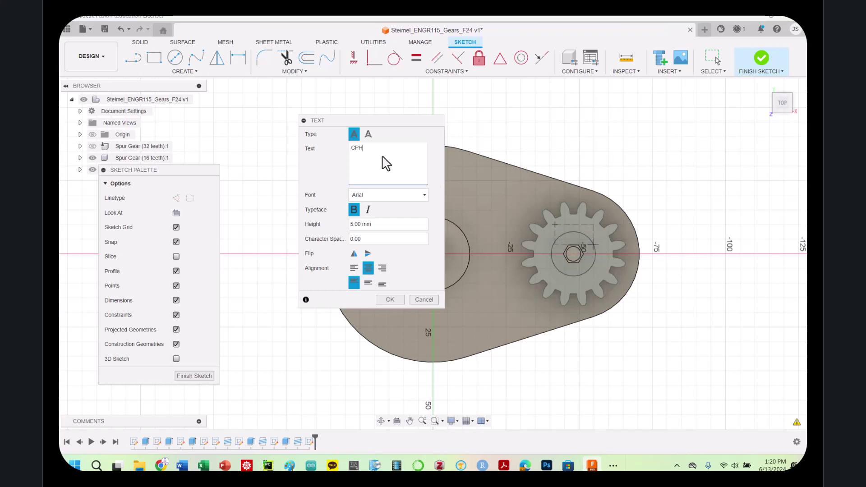
{"action": "left_click", "coordinate": [389, 299]}
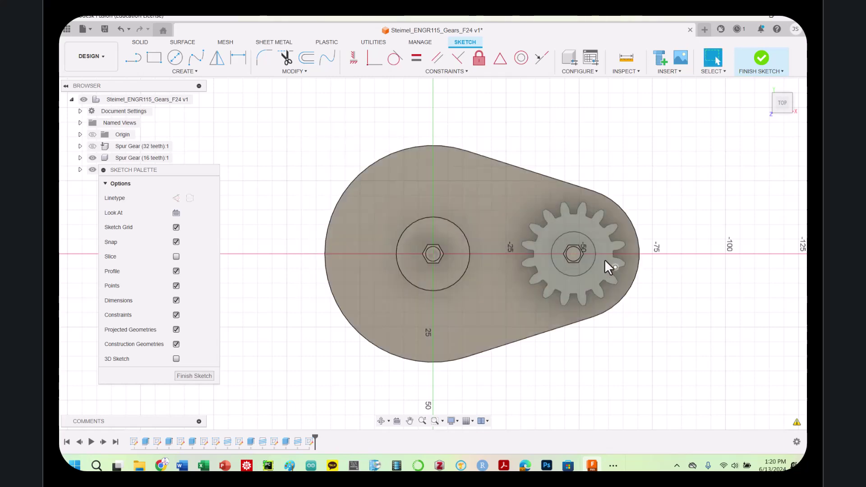
Select the 16-tooth gear profile, now a single 744.465 mm² region
{"action": "left_click", "coordinate": [582, 239]}
{"action": "scroll", "coordinate": [579, 240], "scroll_direction": "up", "scroll_amount": 3}
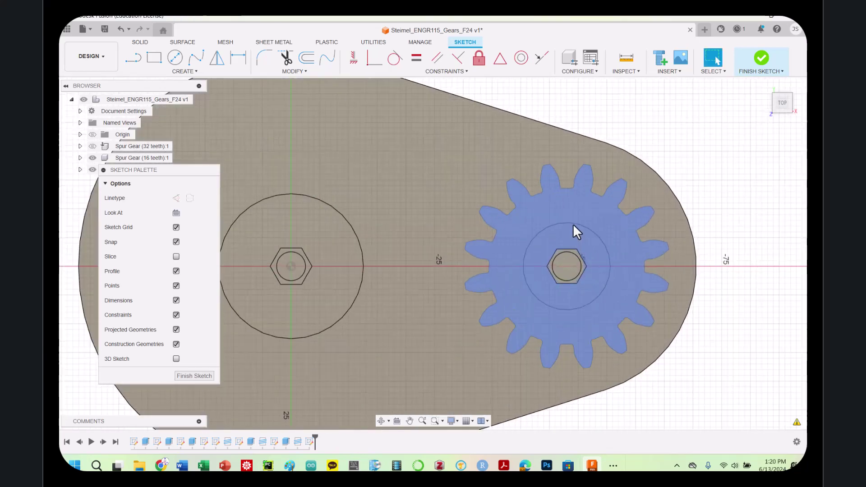
{"action": "left_click", "coordinate": [565, 210]}
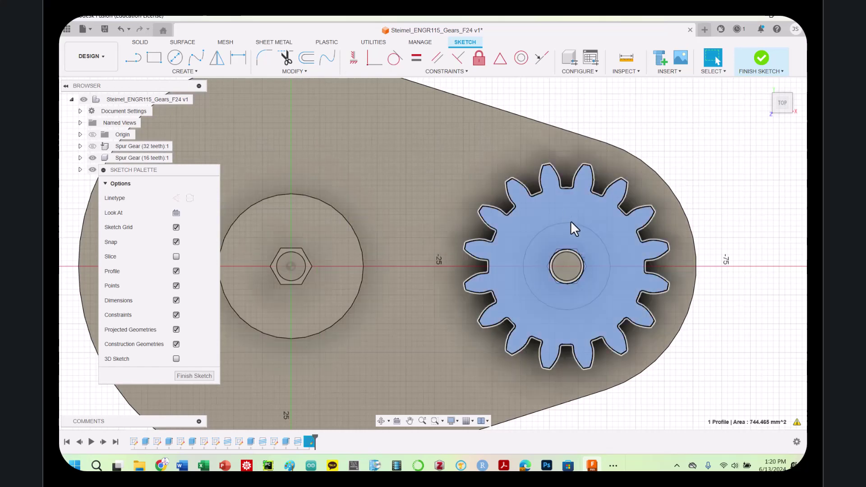
Add the text CPH in a frame above the gear's hub
{"action": "left_click", "coordinate": [197, 71]}
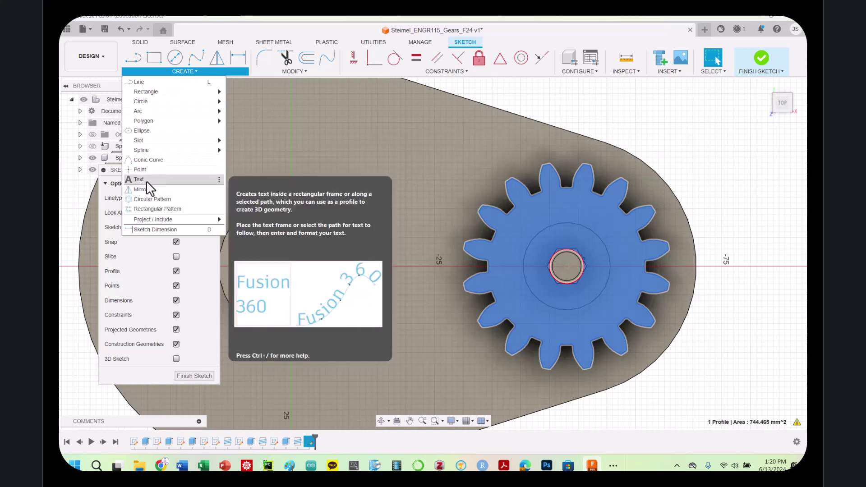
{"action": "left_click", "coordinate": [147, 181]}
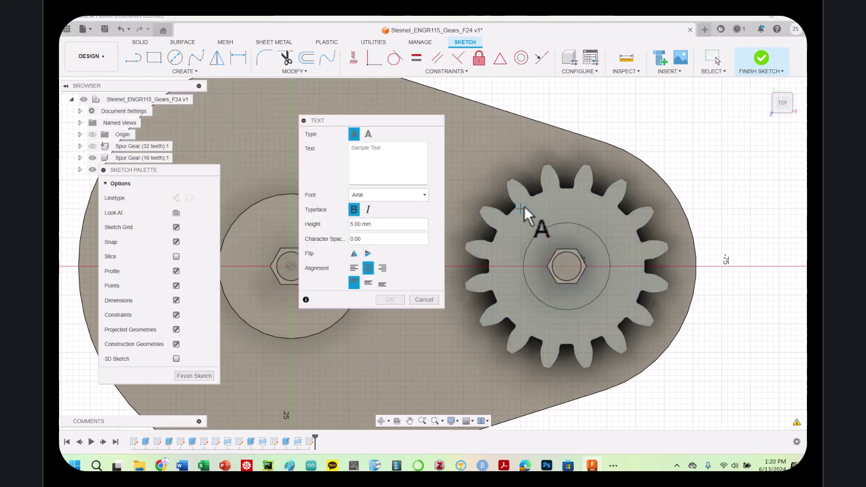
{"action": "left_click", "coordinate": [522, 208]}
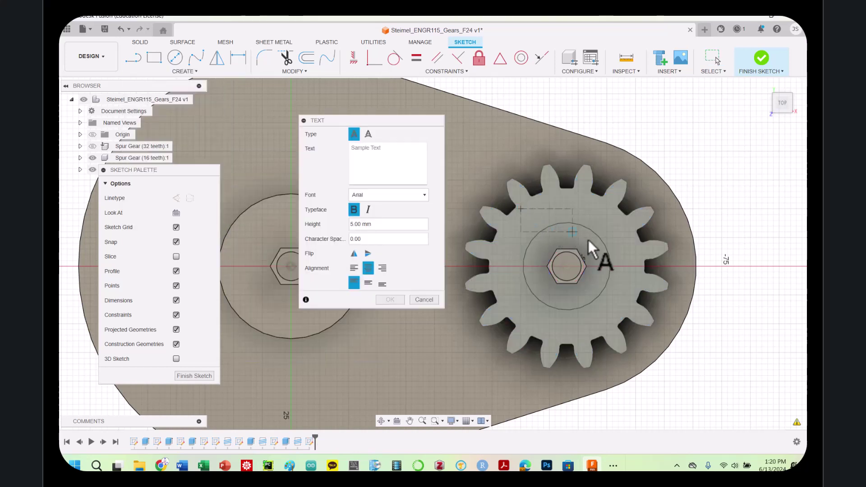
{"action": "left_click", "coordinate": [614, 246]}
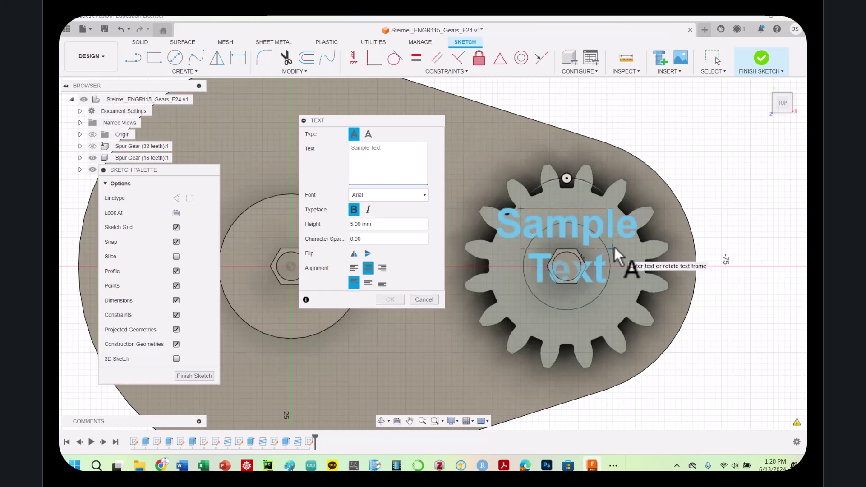
{"action": "type", "text": "CPH"}
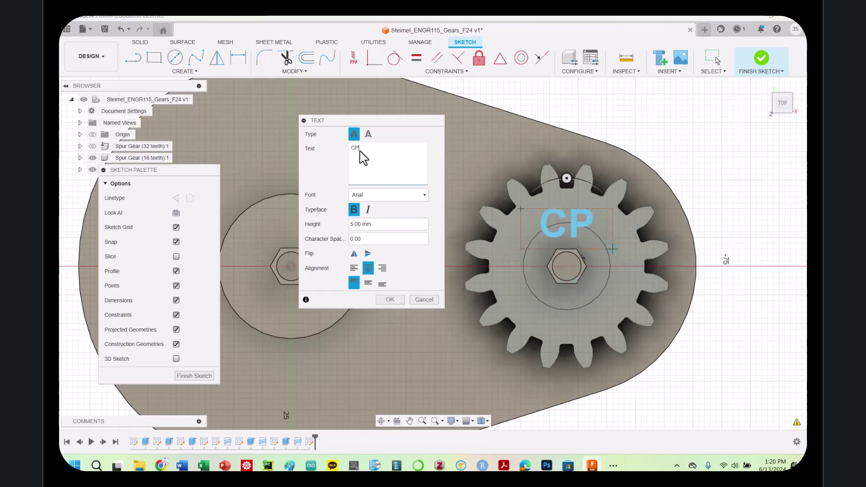
{"action": "left_click", "coordinate": [394, 299]}
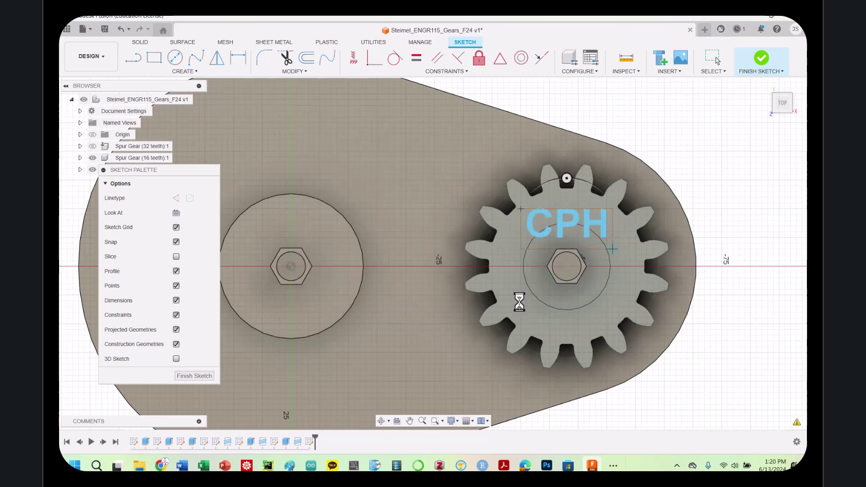
Add the text JPS in a frame below the hub
{"action": "left_click", "coordinate": [198, 72]}
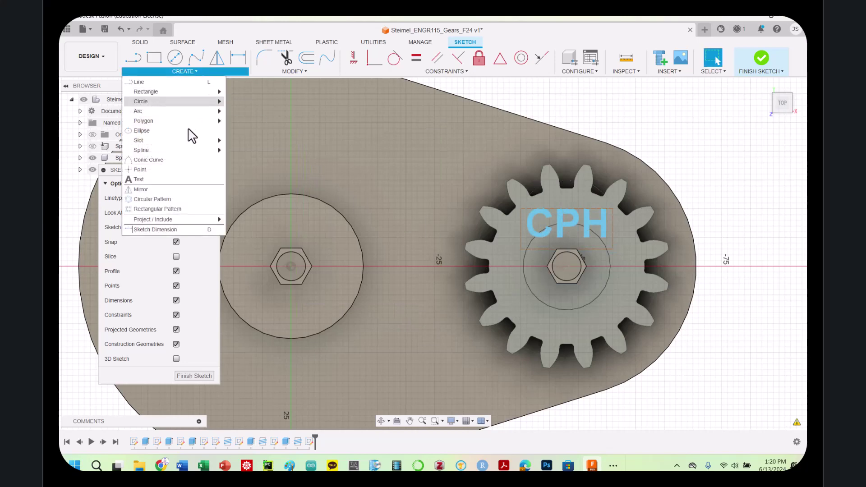
{"action": "left_click", "coordinate": [167, 181]}
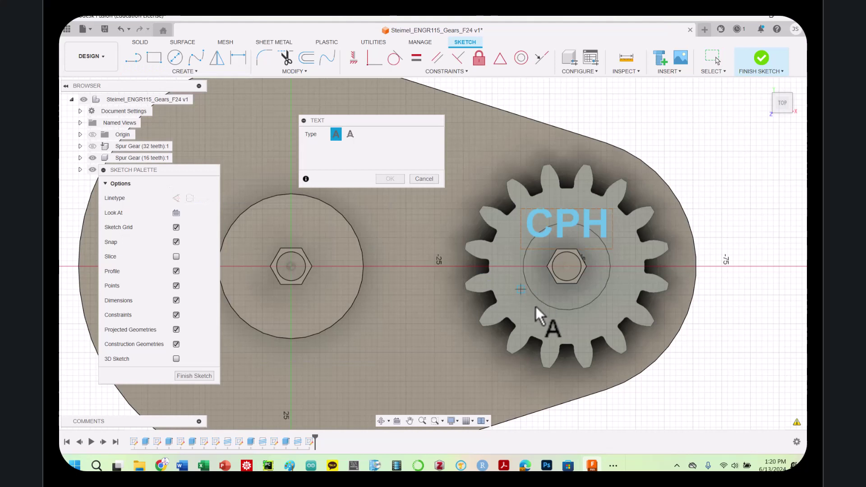
{"action": "left_click", "coordinate": [613, 323]}
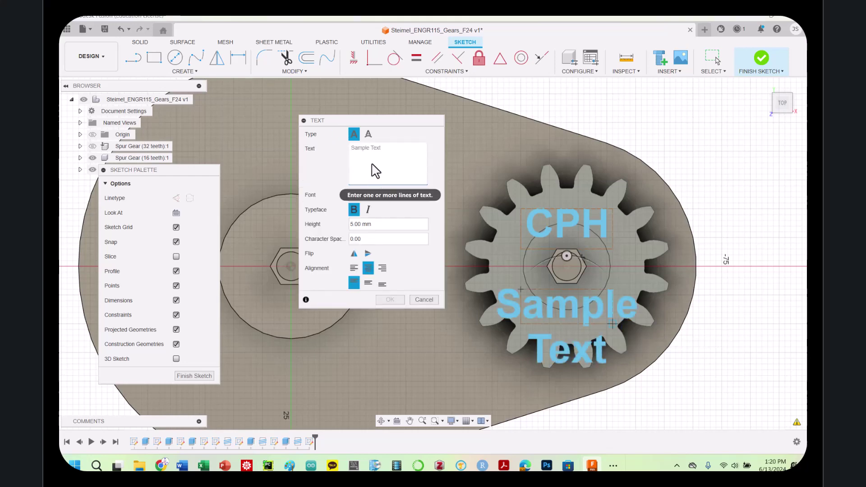
{"action": "type", "text": "JPS"}
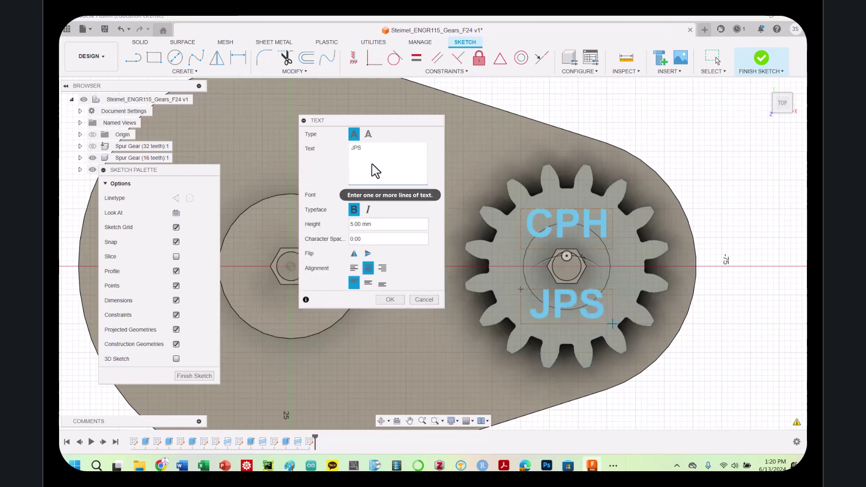
{"action": "left_click", "coordinate": [391, 298]}
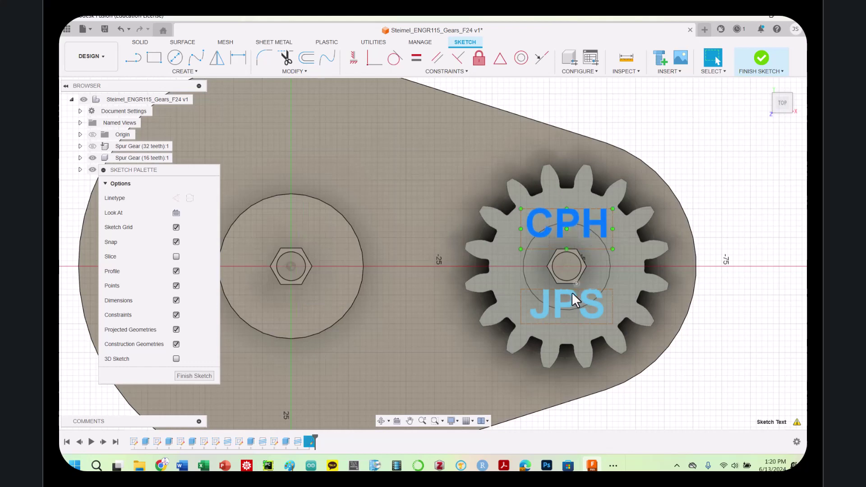
Extrude the CPH and JPS text profiles -2 mm as a new body
{"action": "key", "text": "e"}
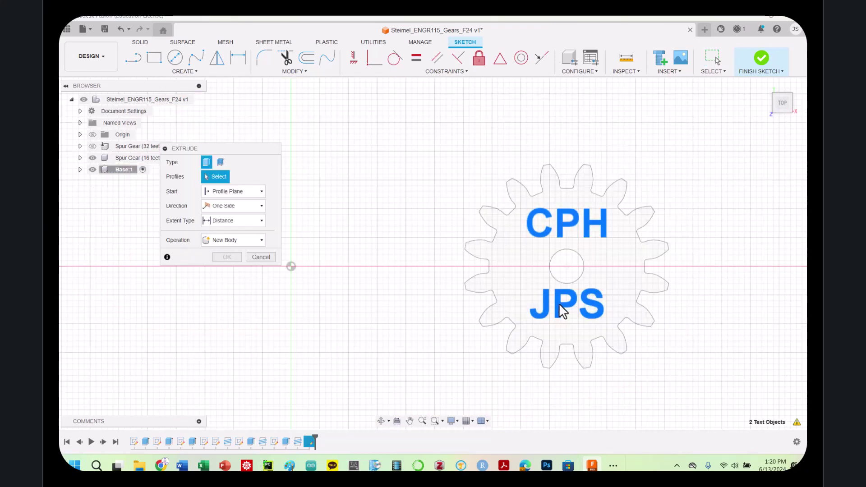
{"action": "left_click", "coordinate": [778, 107]}
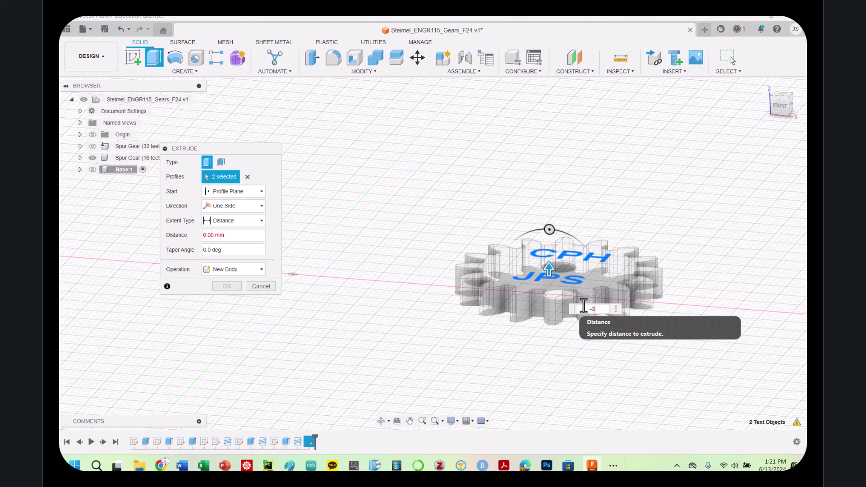
{"action": "key", "text": "Return"}
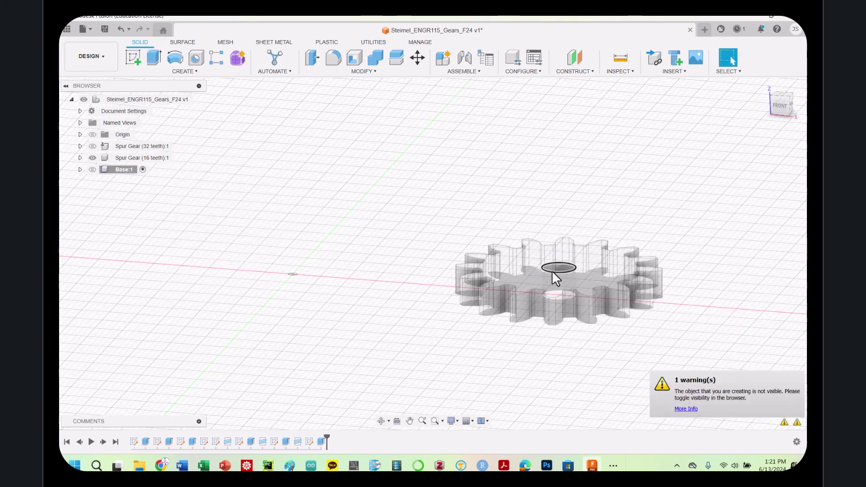
Undo the text extrusion, show the 32-tooth gear, and select the CPH and JPS texts
{"action": "key", "text": "ctrl+z"}
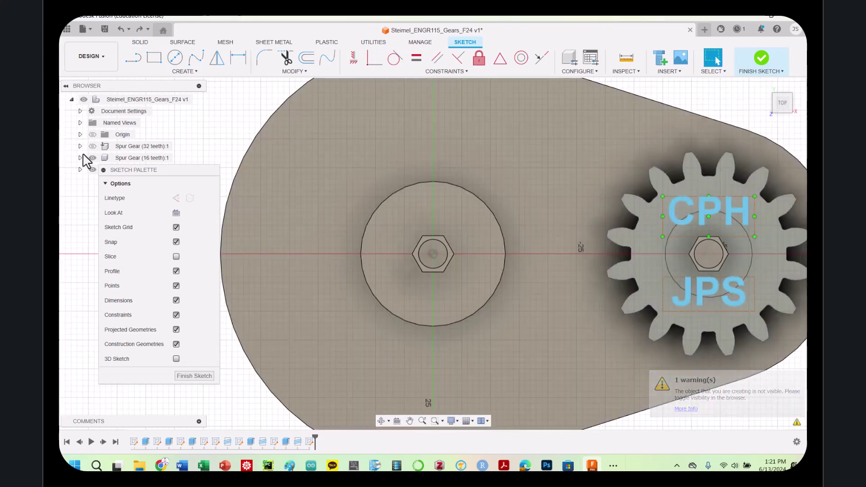
{"action": "left_click", "coordinate": [92, 146]}
{"action": "left_click", "coordinate": [89, 138]}
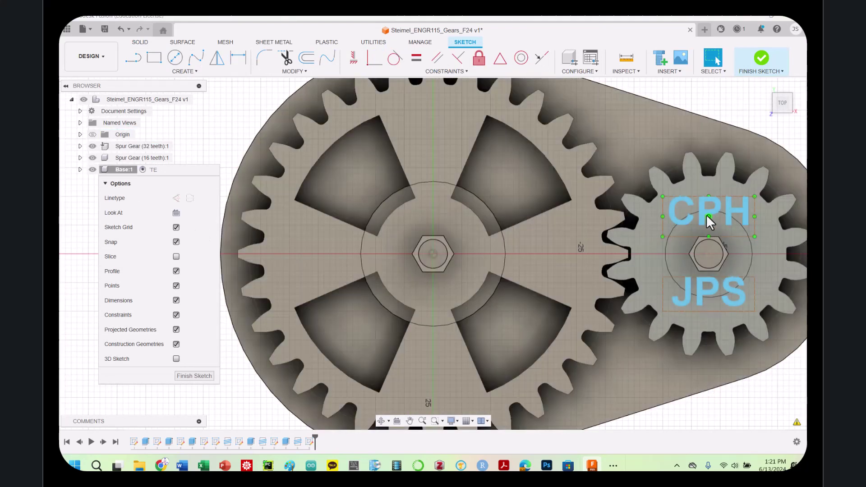
{"action": "left_click", "coordinate": [707, 218]}
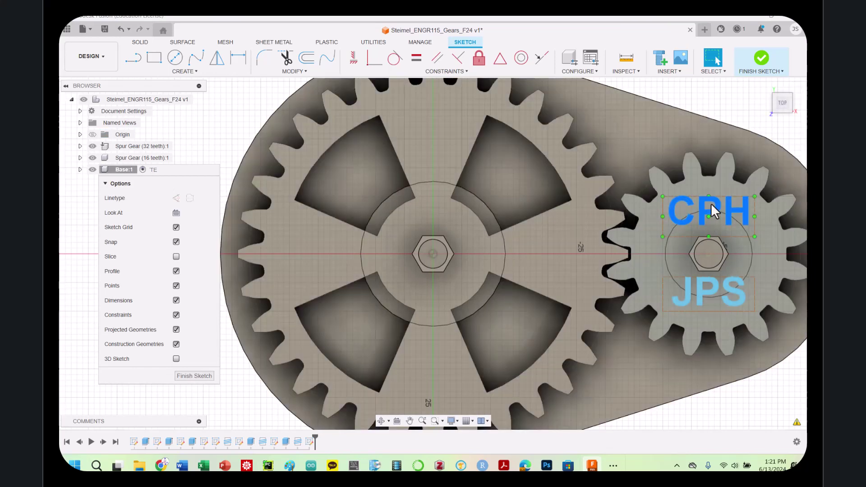
{"action": "left_click", "coordinate": [703, 294], "text": "shift"}
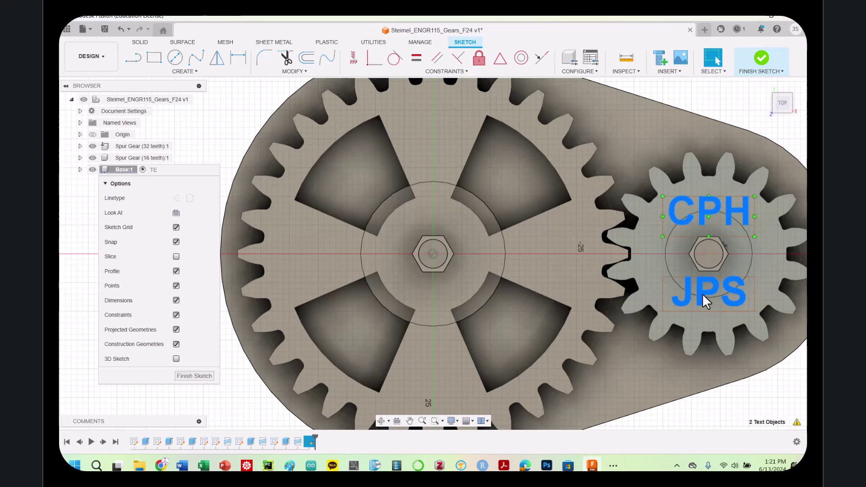
Set the text extrusion to a -2.00 mm distance with the Cut operation
{"action": "key", "text": "e"}
{"action": "left_click", "coordinate": [550, 262]}
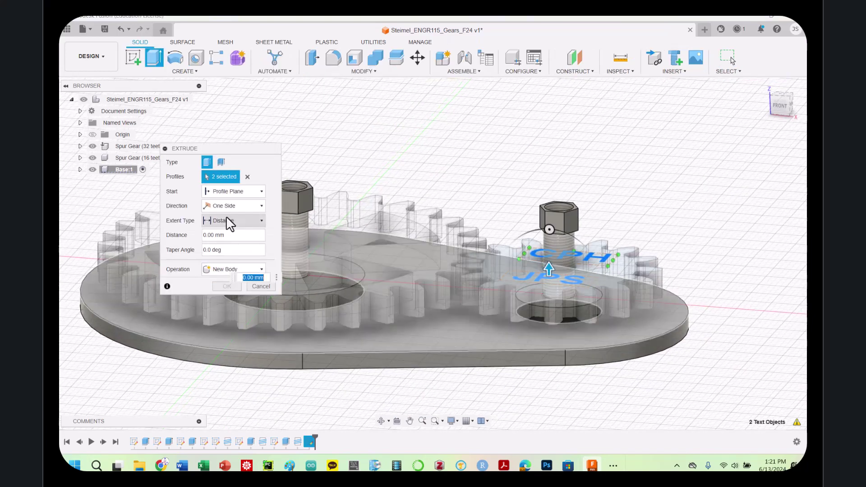
{"action": "left_click", "coordinate": [234, 221]}
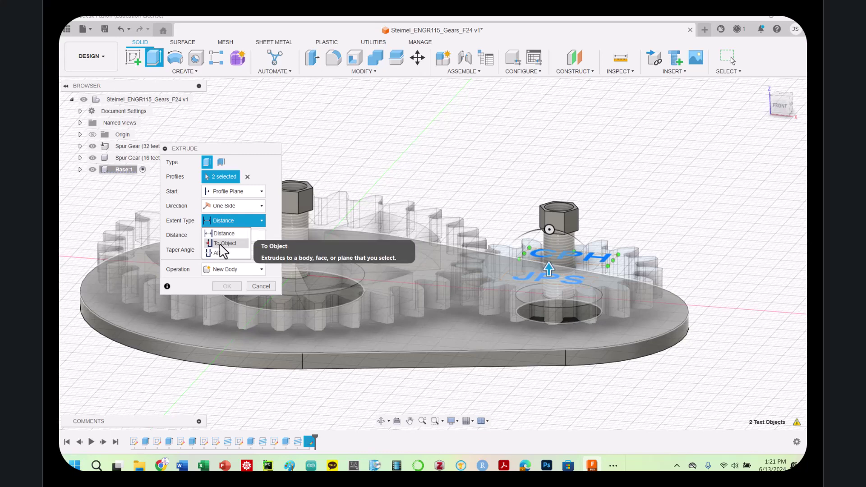
{"action": "left_click", "coordinate": [221, 243]}
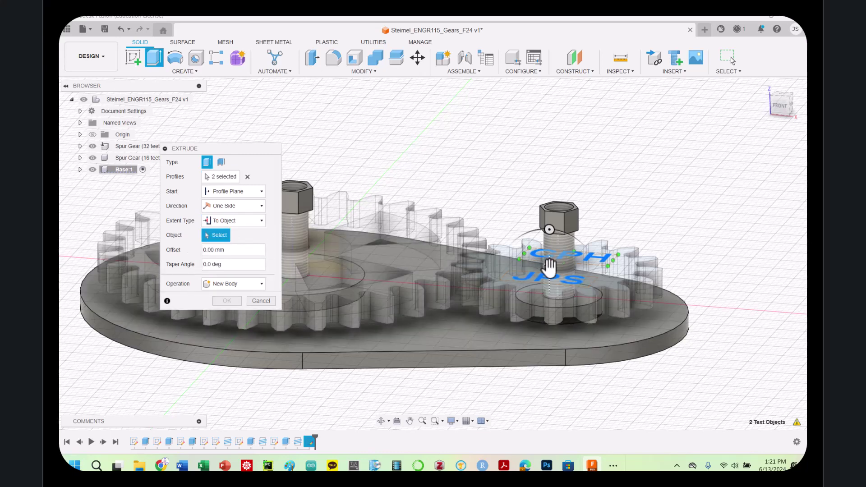
{"action": "left_click", "coordinate": [549, 280]}
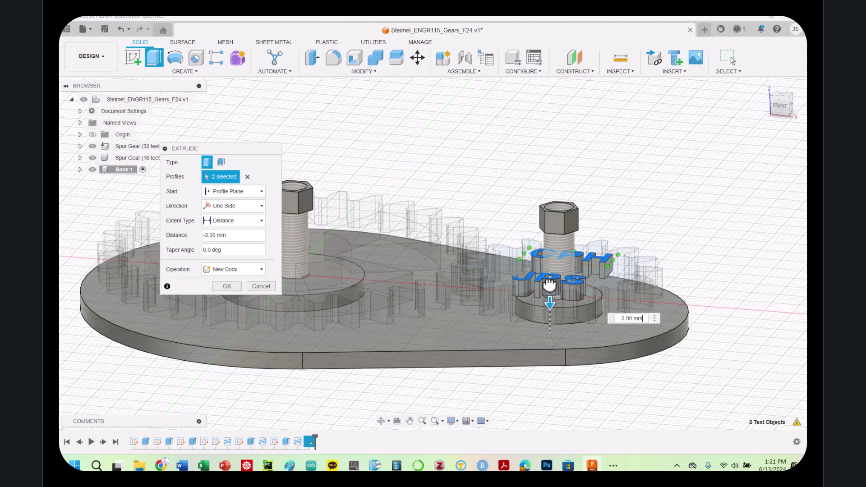
{"action": "type", "text": "-1"}
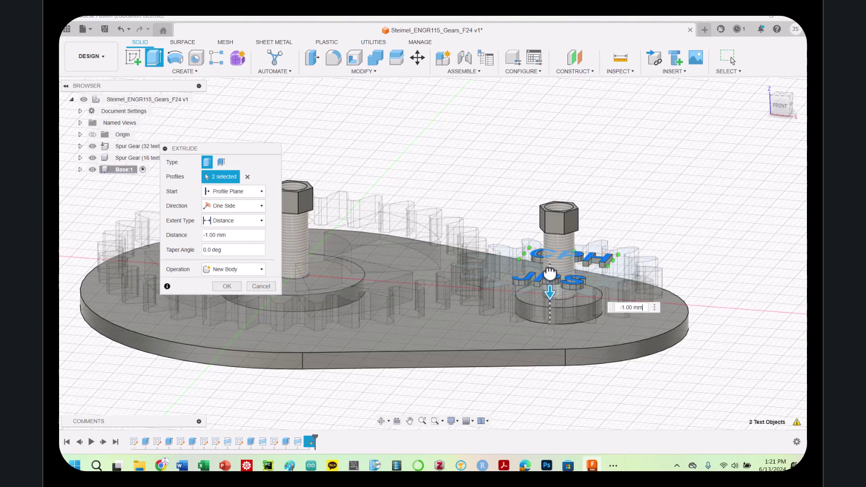
{"action": "key", "text": "Return"}
{"action": "left_click_drag", "start_coordinate": [550, 281], "coordinate": [549, 291]}
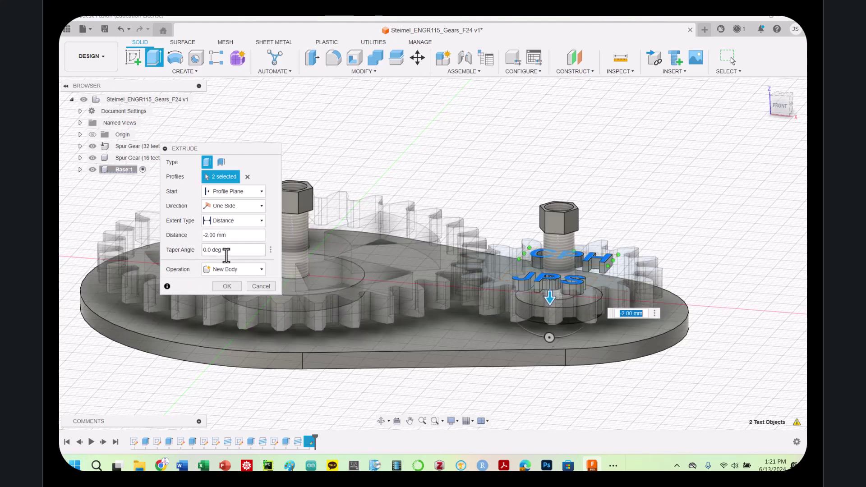
{"action": "left_click", "coordinate": [225, 271]}
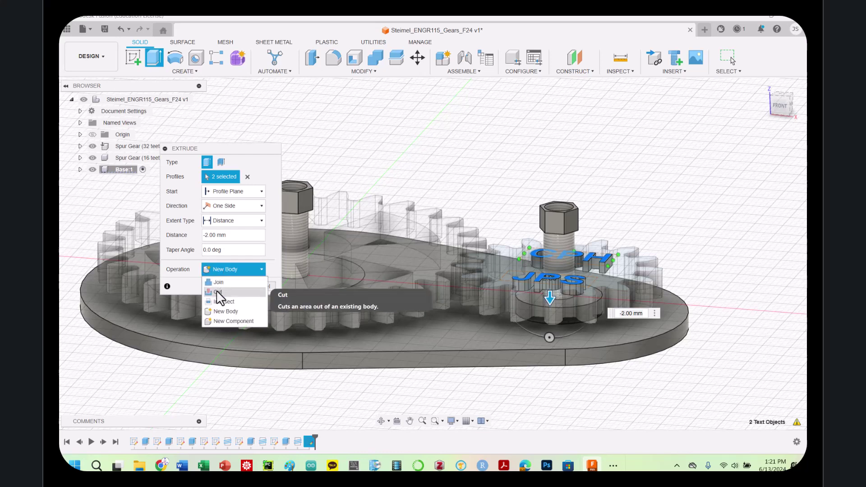
{"action": "left_click", "coordinate": [218, 292]}
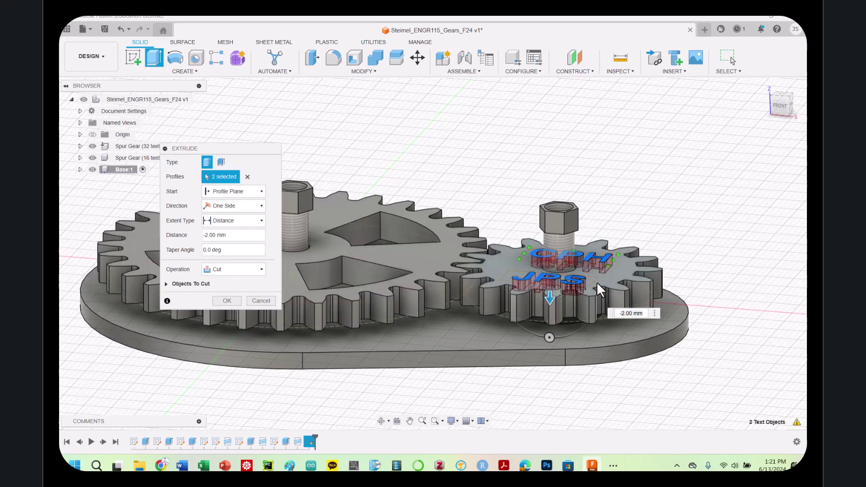
{"action": "left_click", "coordinate": [220, 271]}
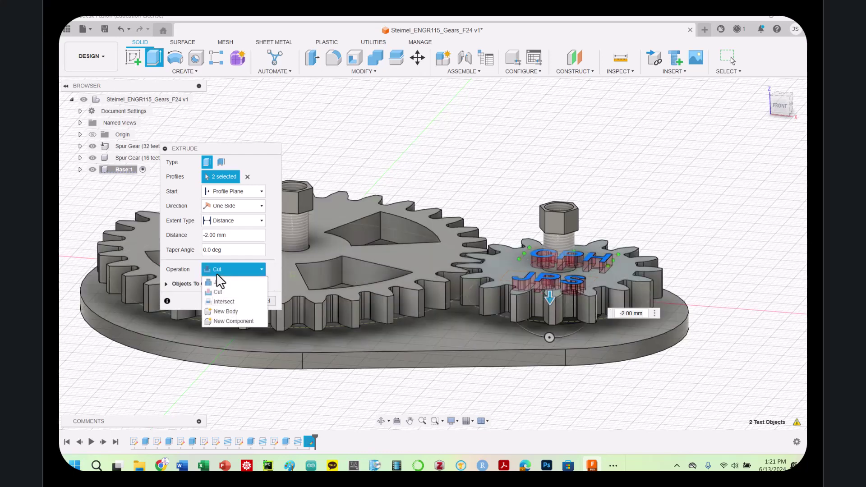
{"action": "key", "text": "Escape"}
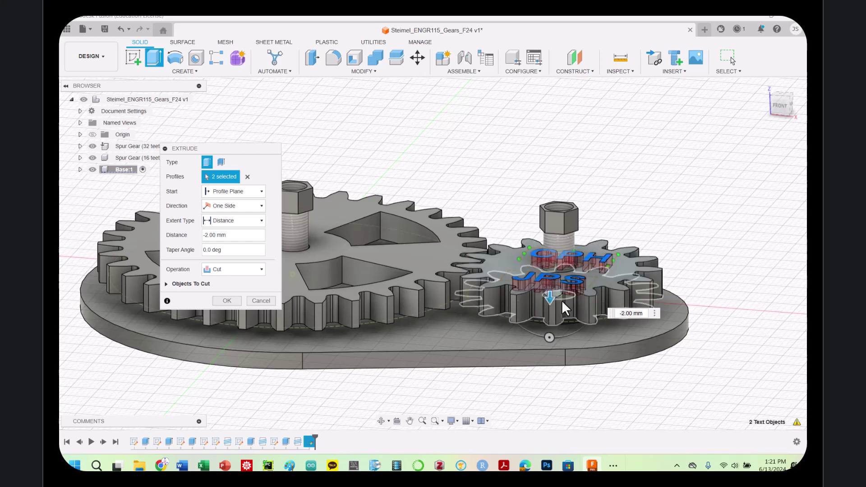
Apply the CPH/JPS cut and orbit around to inspect the engraved gear
{"action": "left_click", "coordinate": [223, 302]}
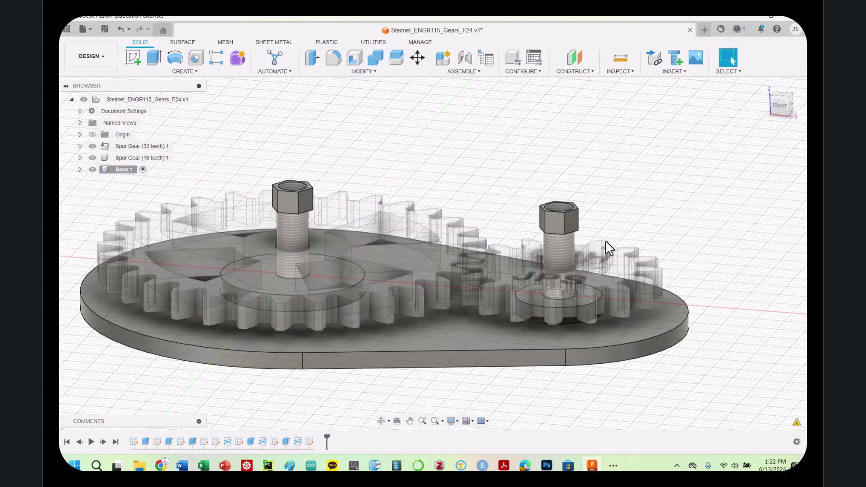
{"action": "left_click", "coordinate": [778, 95]}
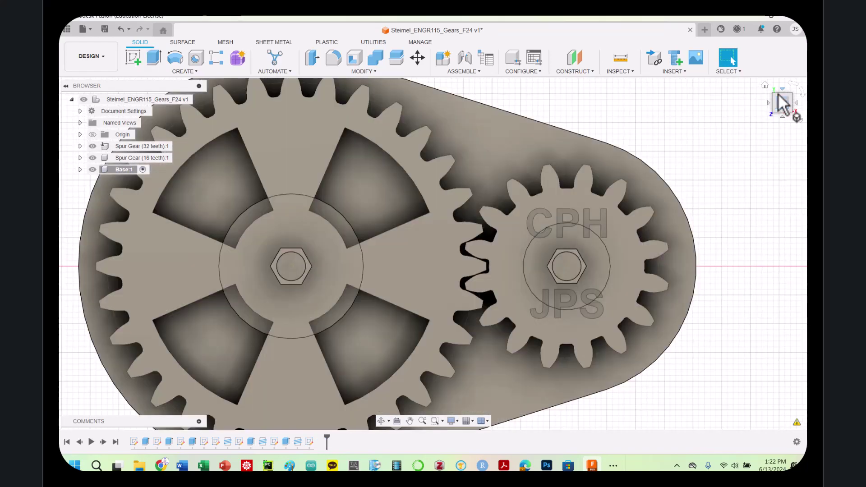
{"action": "left_click", "coordinate": [779, 105]}
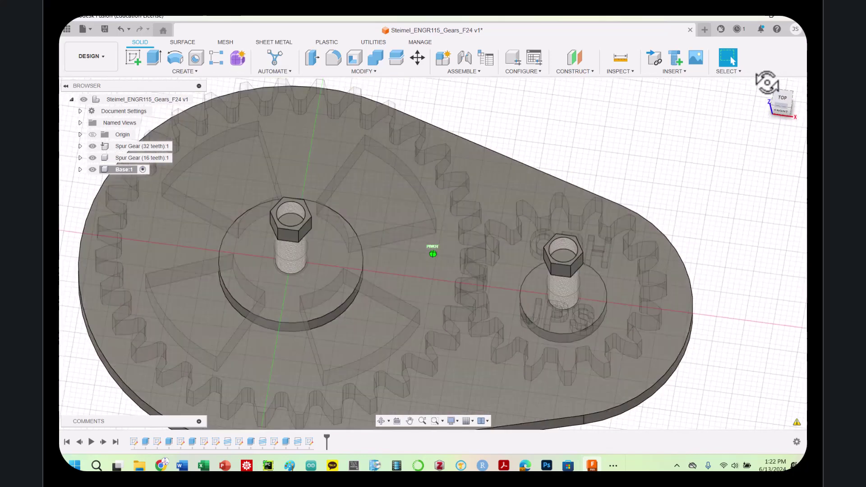
{"action": "middle_click_drag", "start_coordinate": [433, 254], "coordinate": [685, 255], "text": "shift"}
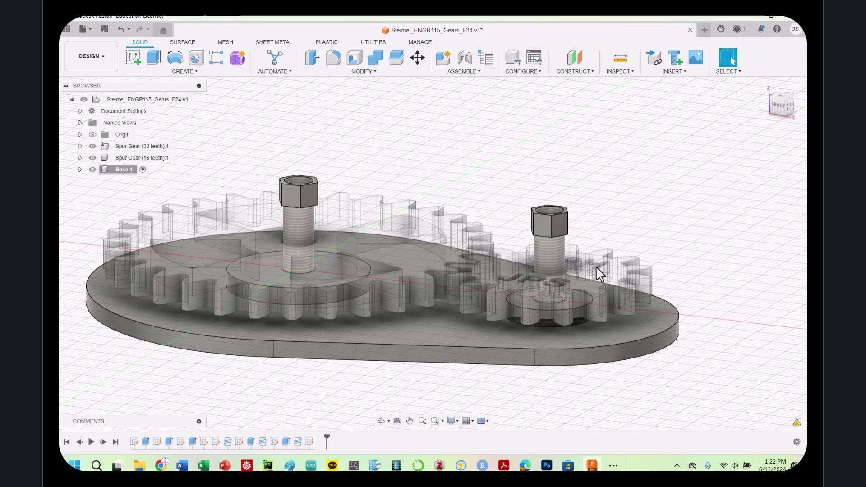
Hide Base:1 with its bolts and view both gears from the top
{"action": "left_click", "coordinate": [93, 161]}
{"action": "left_click", "coordinate": [92, 170]}
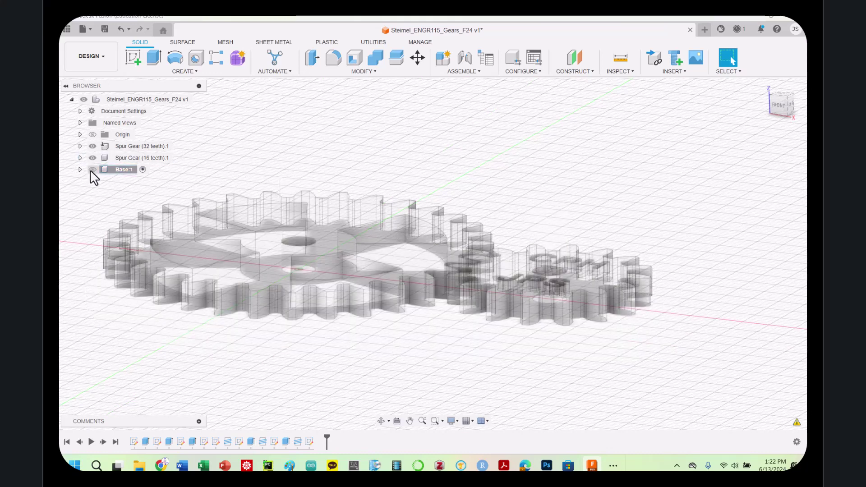
{"action": "left_click", "coordinate": [782, 97]}
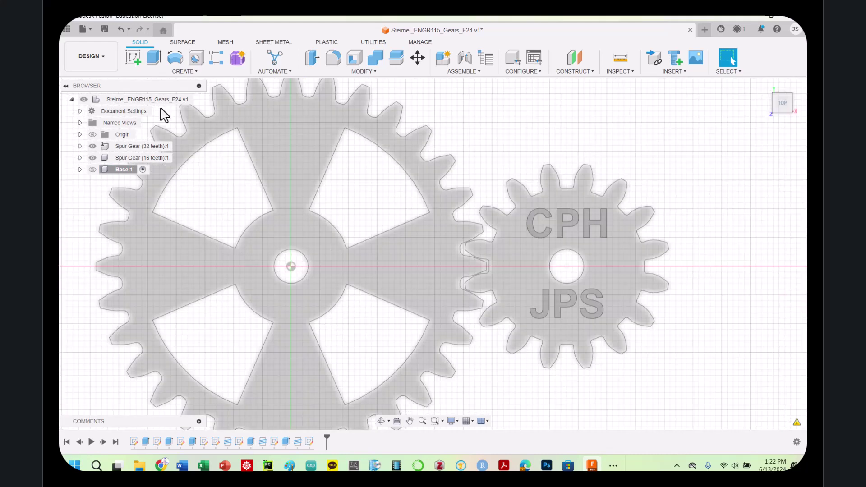
Export the two visible gears as an STL file named justgears
{"action": "left_click", "coordinate": [85, 30]}
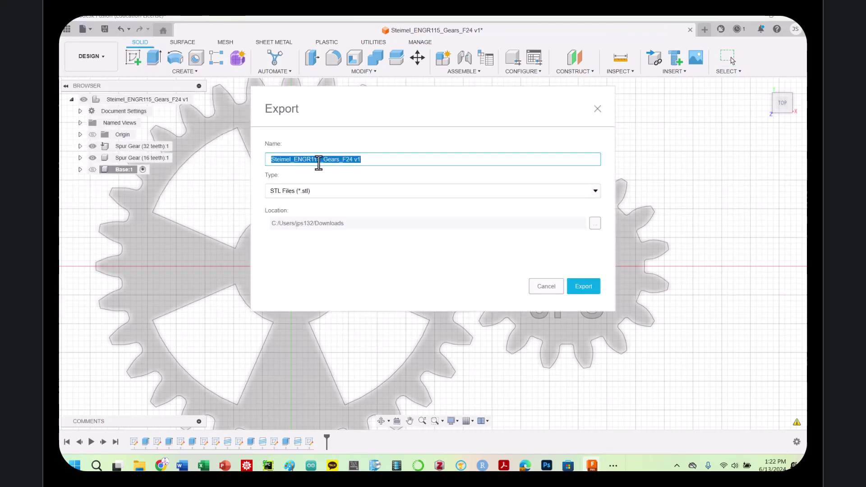
{"action": "type", "text": "ge"}
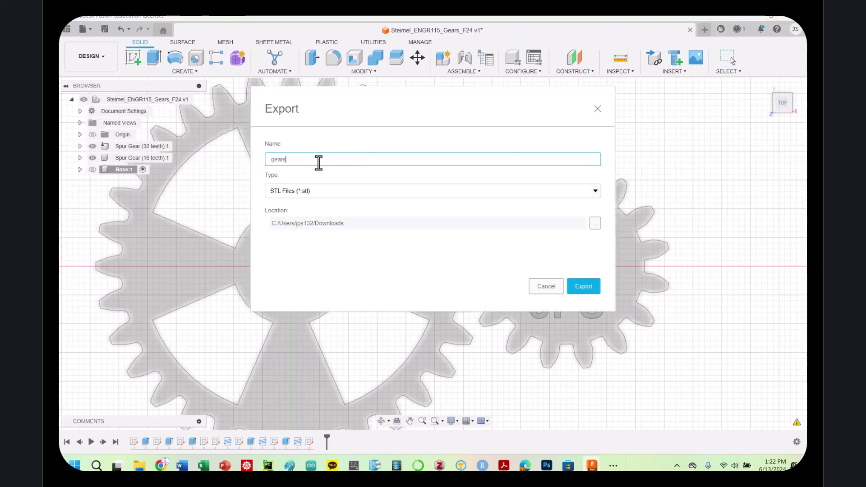
{"action": "type", "text": "ars"}
{"action": "key", "text": "BackSpace"}
{"action": "key", "text": "BackSpace"}
{"action": "key", "text": "BackSpace"}
{"action": "key", "text": "BackSpace"}
{"action": "key", "text": "BackSpace"}
{"action": "type", "text": "justgears"}
{"action": "key", "text": "Return"}
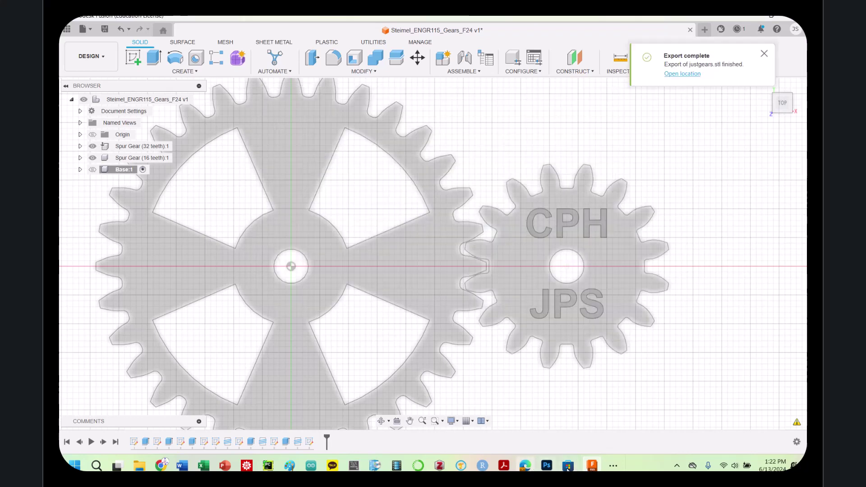
Switch to Cura and open the justgears and base files together
{"action": "left_click", "coordinate": [613, 465]}
{"action": "left_click", "coordinate": [656, 436]}
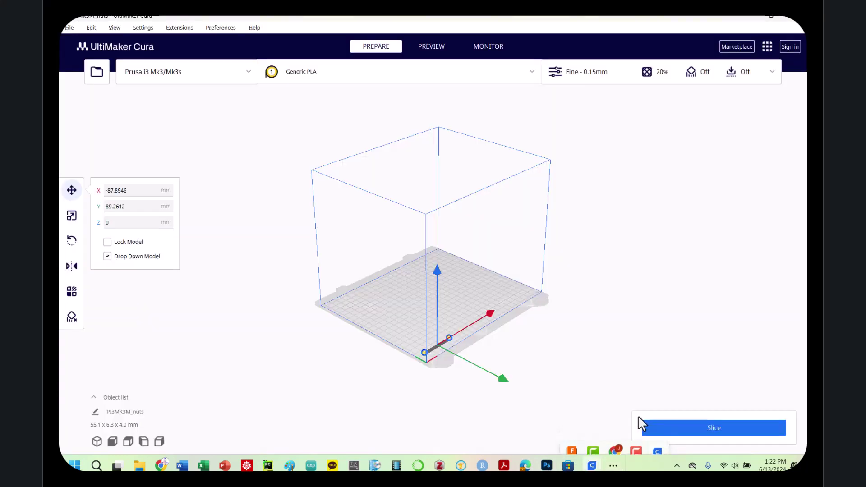
{"action": "left_click", "coordinate": [463, 280]}
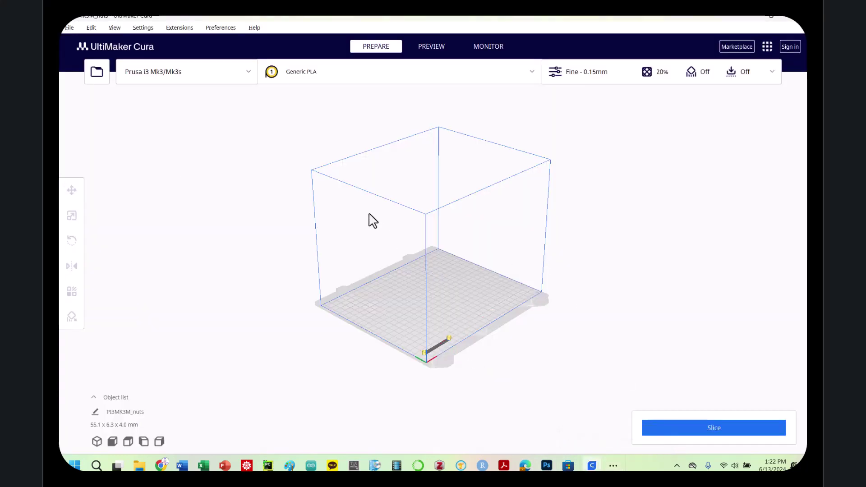
{"action": "left_click", "coordinate": [70, 28]}
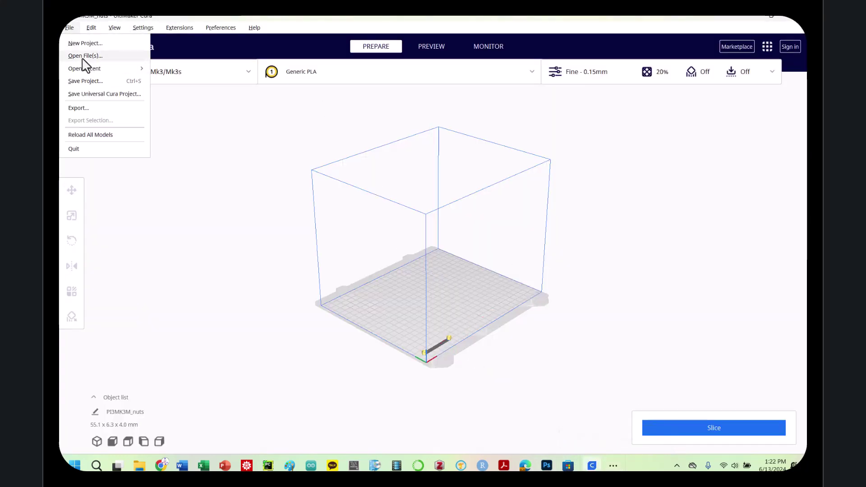
{"action": "left_click", "coordinate": [296, 180]}
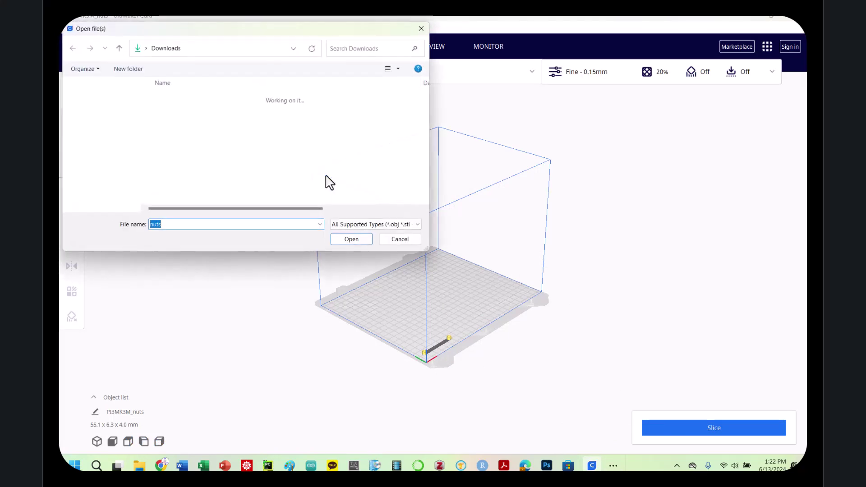
{"action": "left_click", "coordinate": [180, 112]}
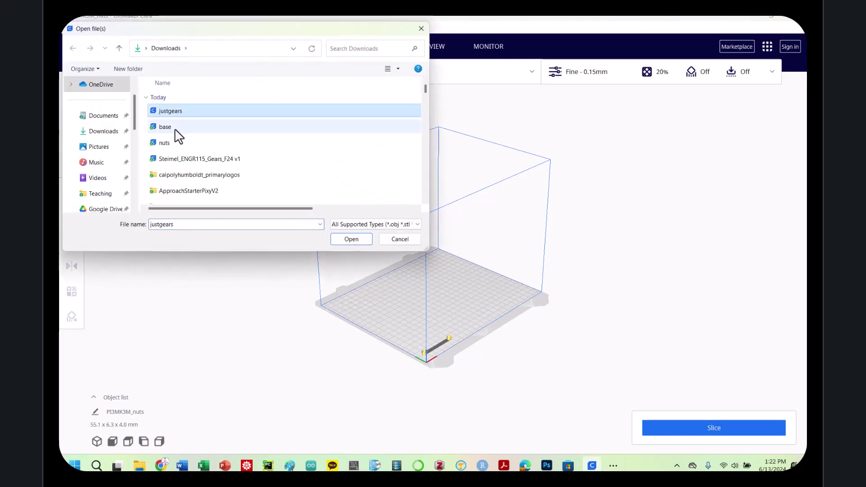
{"action": "left_click", "coordinate": [177, 127], "text": "ctrl"}
{"action": "left_click", "coordinate": [351, 239]}
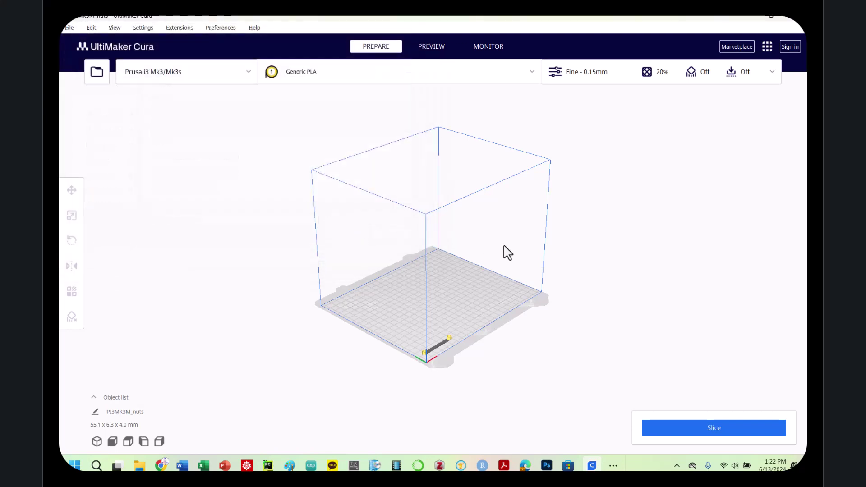
Move the base to the front-left and the gears to the right on the plate
{"action": "left_click", "coordinate": [456, 298]}
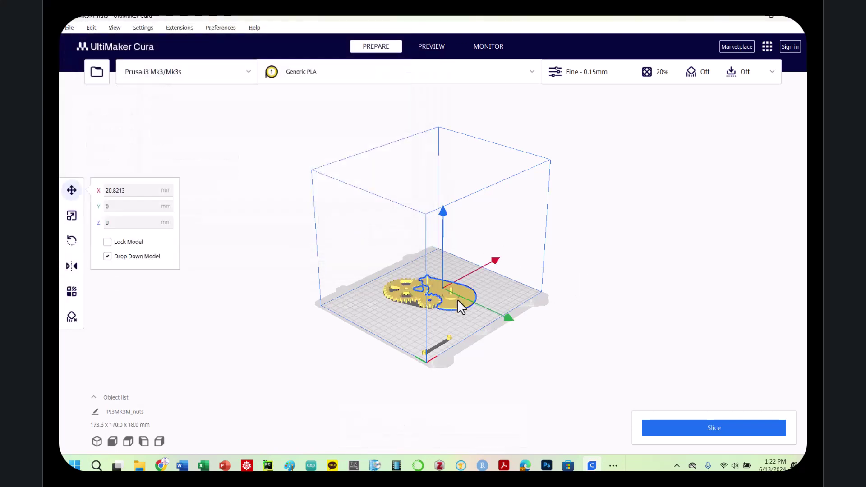
{"action": "left_click", "coordinate": [473, 293]}
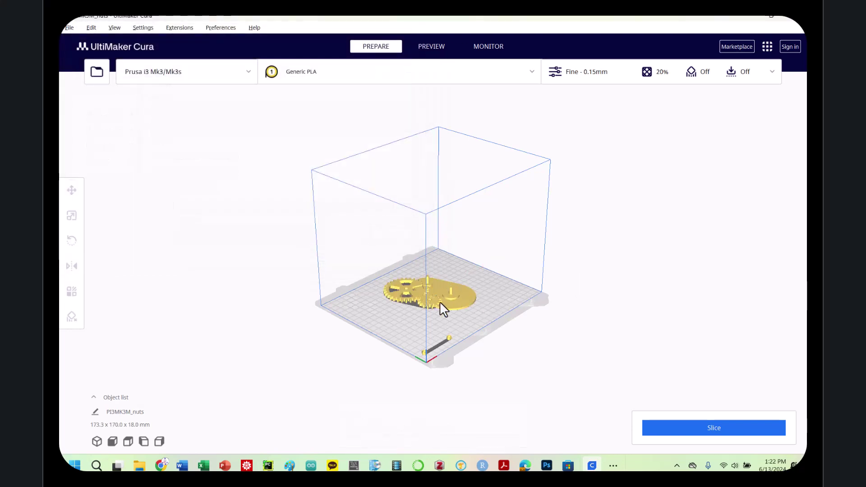
{"action": "left_click", "coordinate": [439, 288]}
{"action": "left_click_drag", "start_coordinate": [441, 288], "coordinate": [397, 315]}
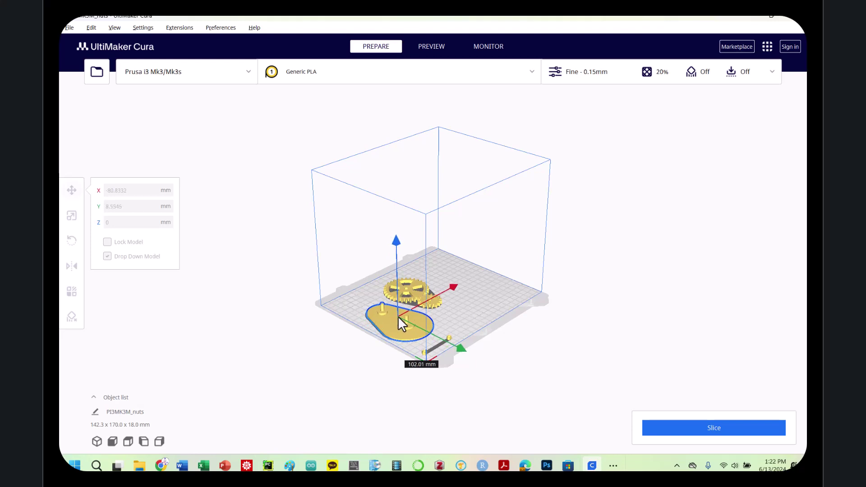
{"action": "left_click", "coordinate": [417, 293]}
{"action": "left_click", "coordinate": [449, 298]}
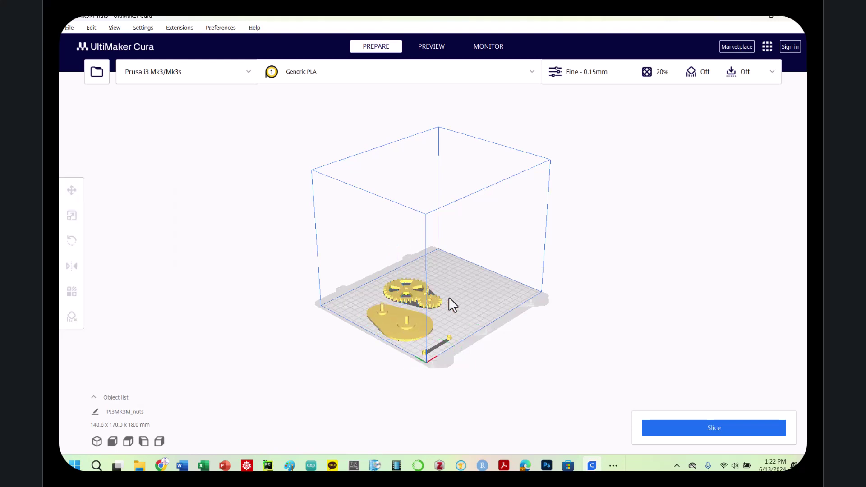
{"action": "left_click", "coordinate": [411, 293]}
{"action": "left_click_drag", "start_coordinate": [411, 293], "coordinate": [450, 303]}
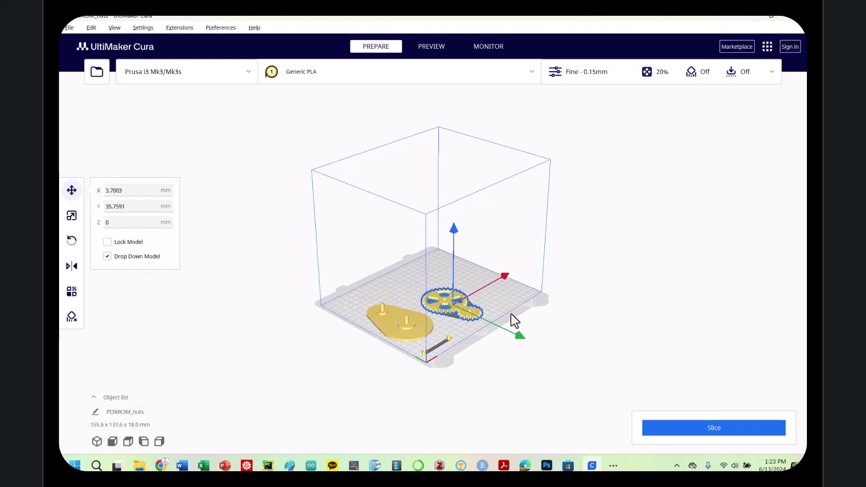
{"action": "left_click", "coordinate": [127, 441]}
{"action": "left_click", "coordinate": [488, 331]}
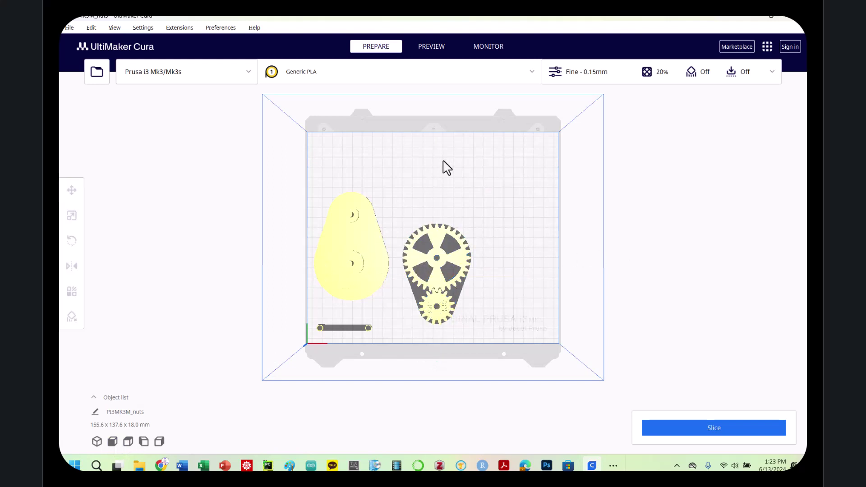
Slice the layout (3 hours 51 minutes, 29 g) and save PI3MK3M_nuts.gcode to the removable drive
{"action": "left_click", "coordinate": [687, 429]}
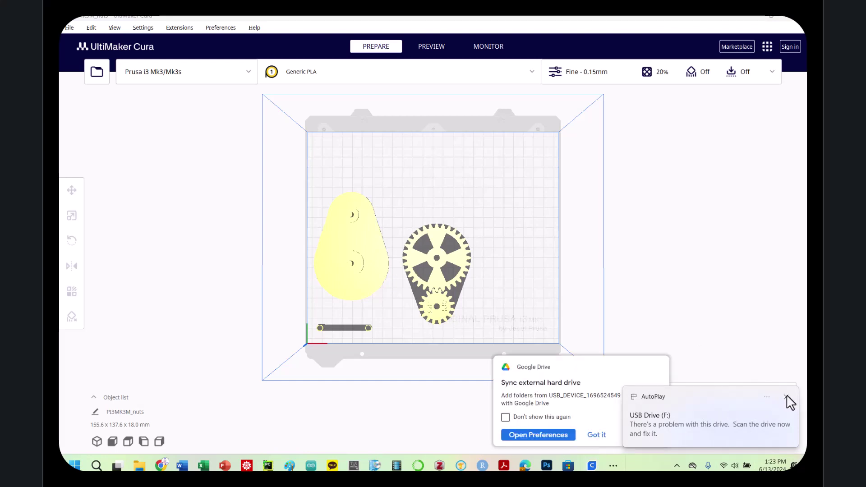
{"action": "left_click", "coordinate": [786, 401]}
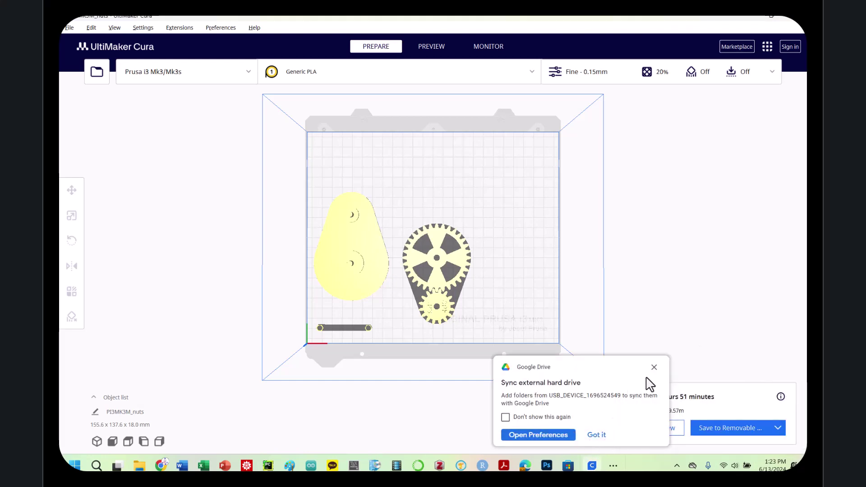
{"action": "left_click", "coordinate": [652, 371]}
{"action": "left_click", "coordinate": [711, 437]}
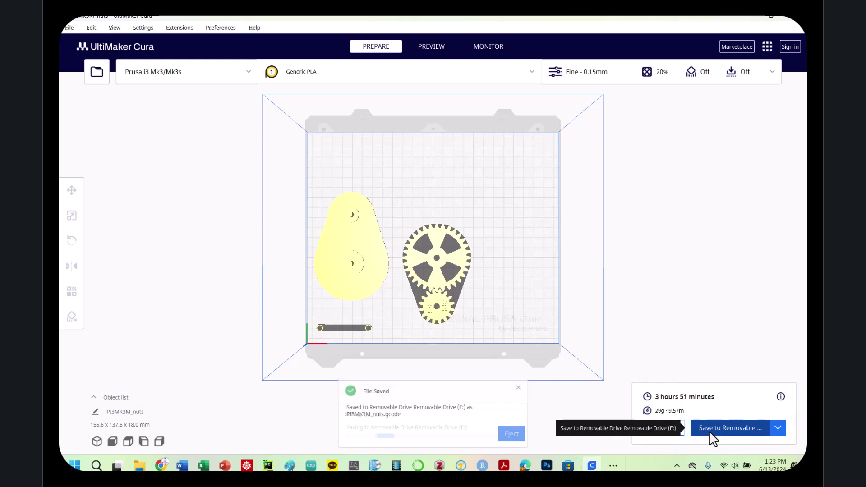